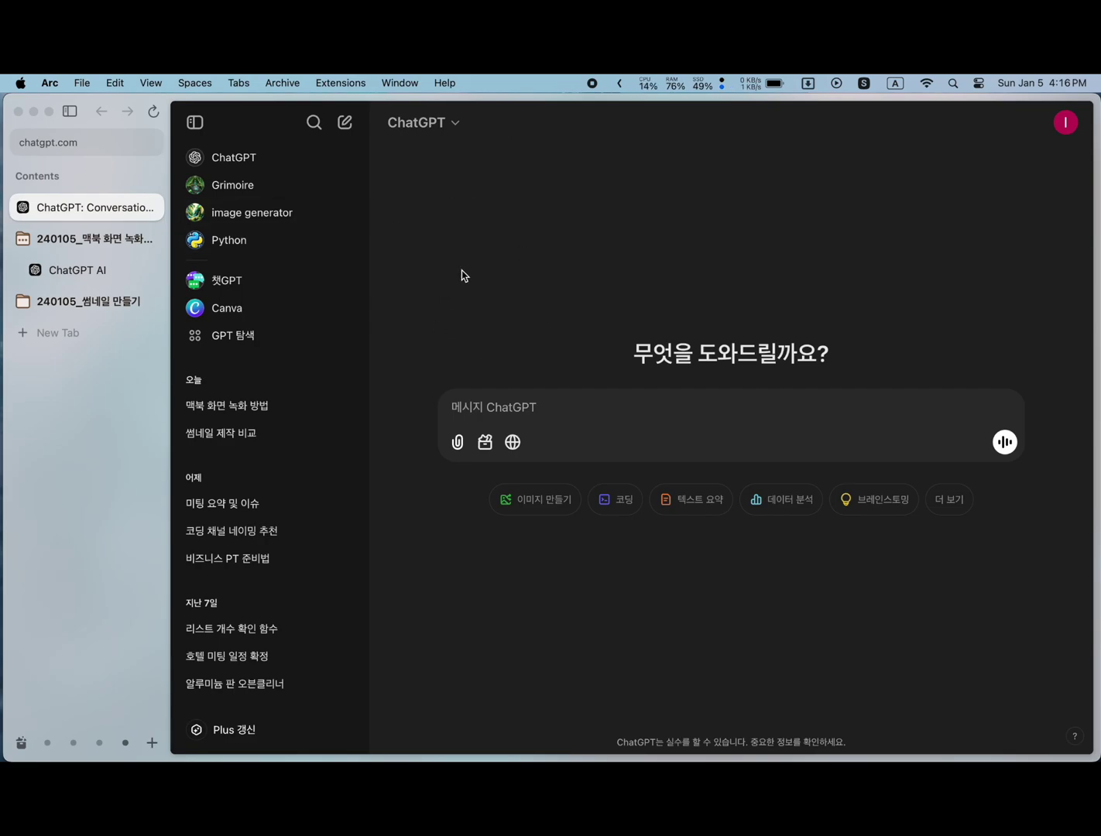
Open the saved ChatGPT conversation in the 240105 MacBook screen recording folder and highlight its opening question about recording with computer sound
left_click(77, 244)
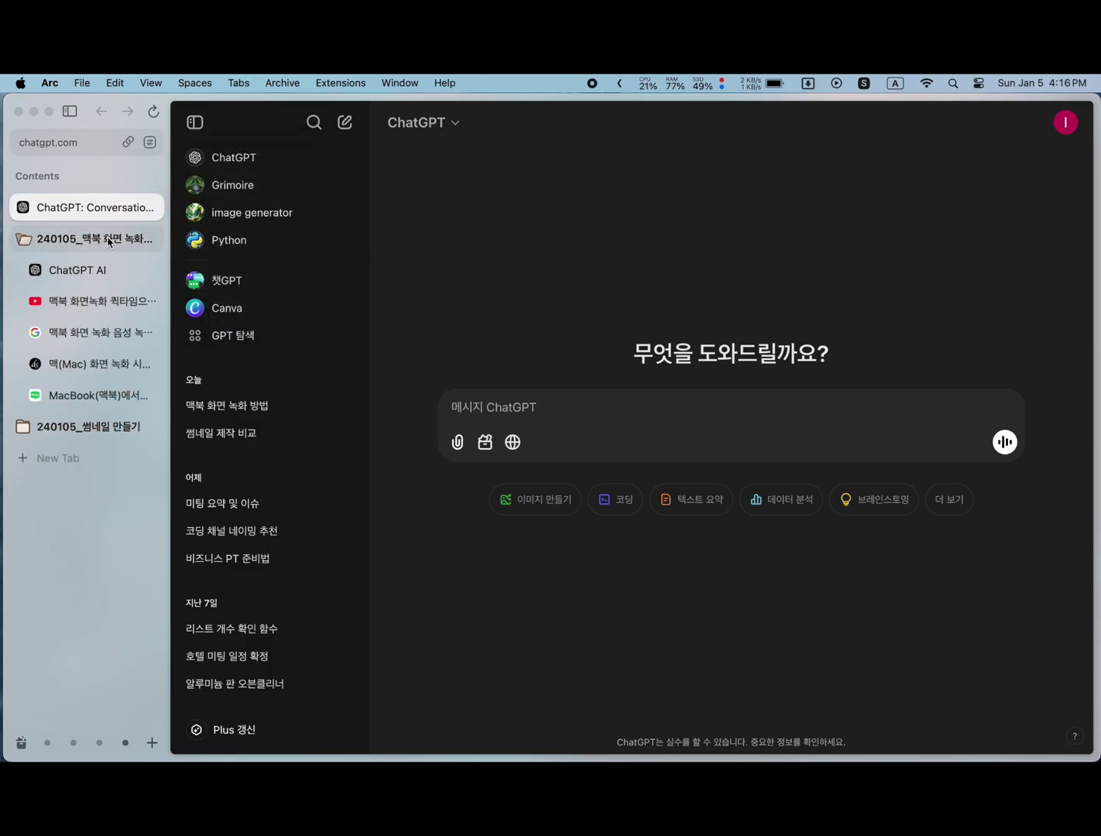
left_click(86, 267)
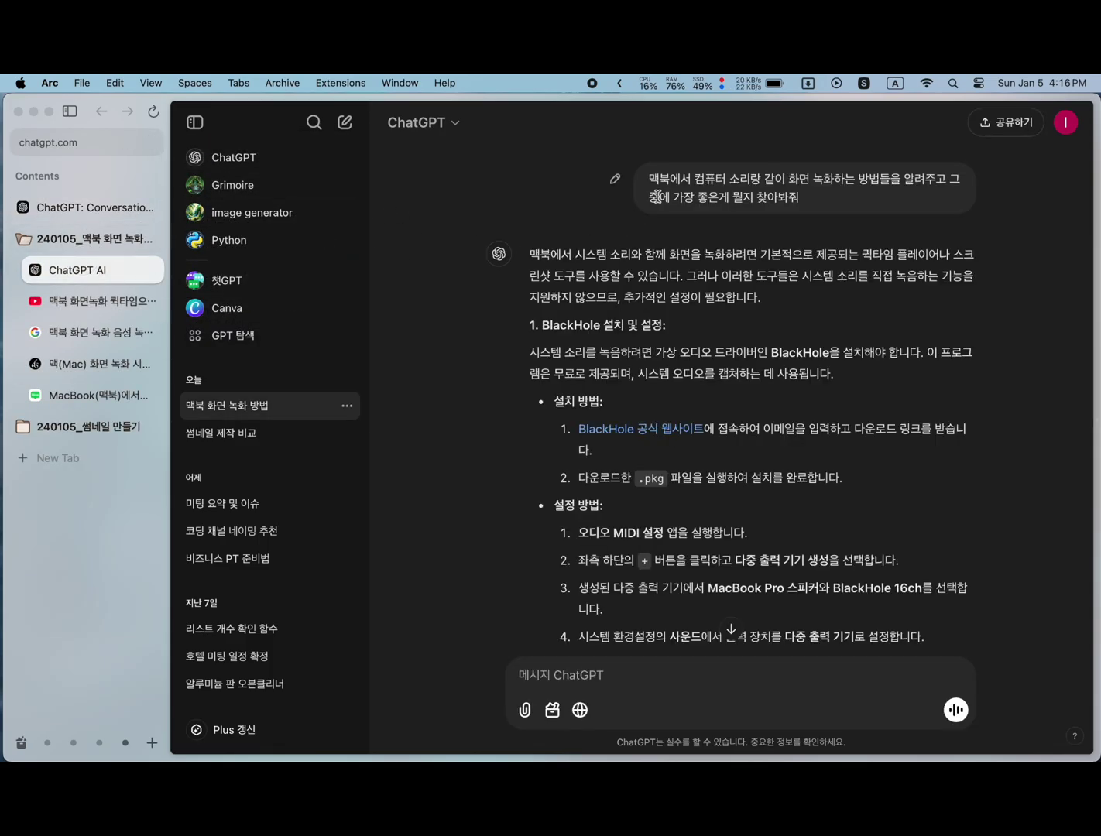
left_click_drag(649, 179, 848, 203)
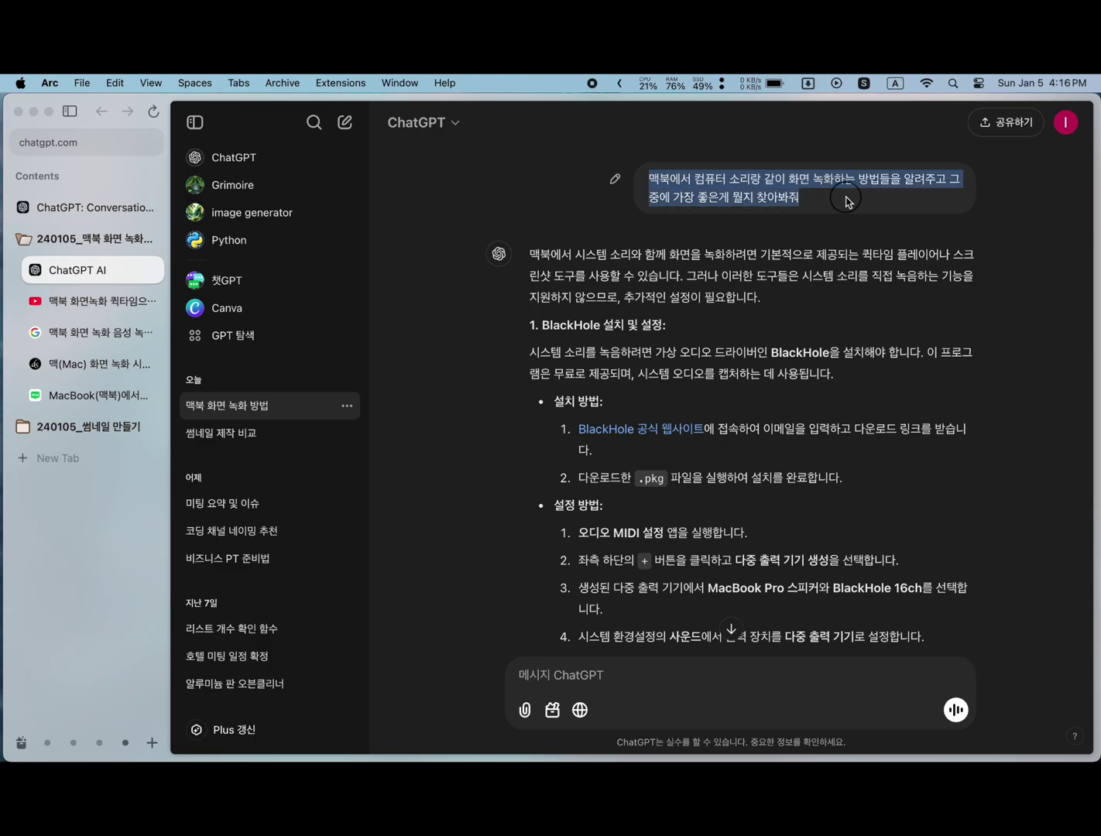
left_click(681, 239)
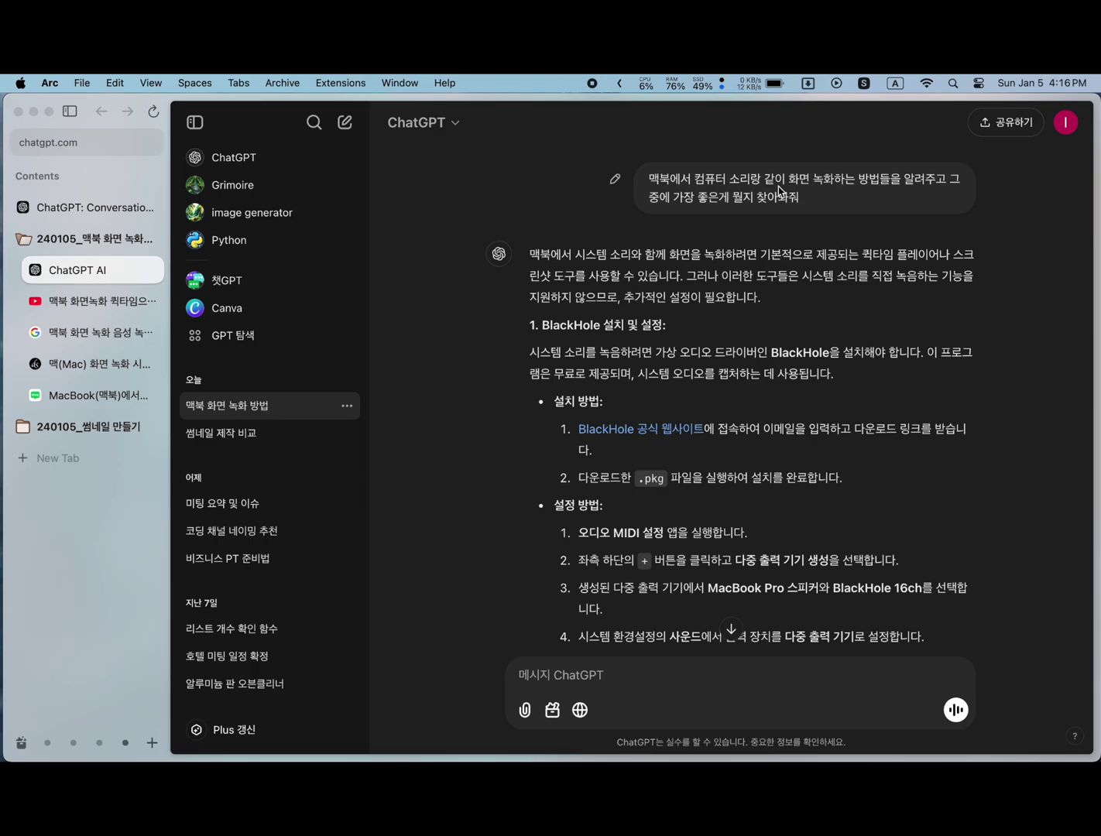
Read through the answer's BlackHole setup, screenshot tool and FoneDog Screen Recorder methods, its most efficient method and the recommended video
scroll(780, 190, "down", 2)
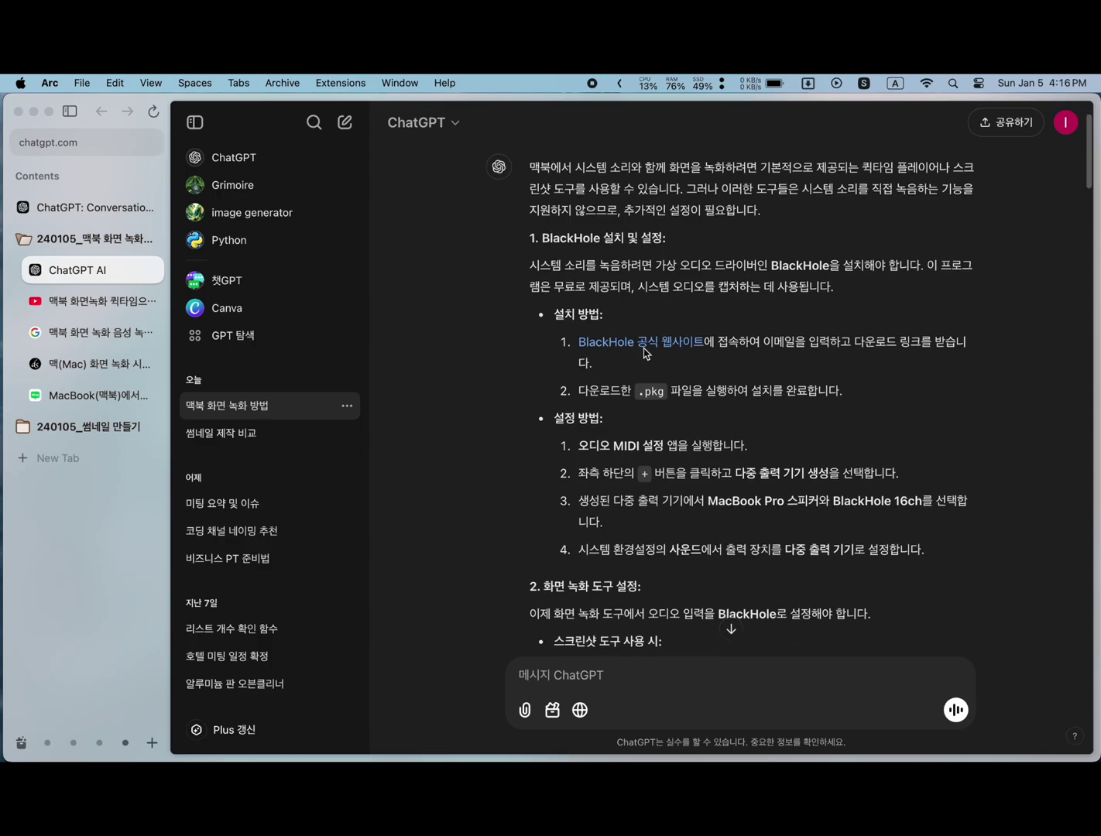
scroll(658, 268, "down", 1)
scroll(670, 328, "down", 3)
scroll(595, 380, "down", 1)
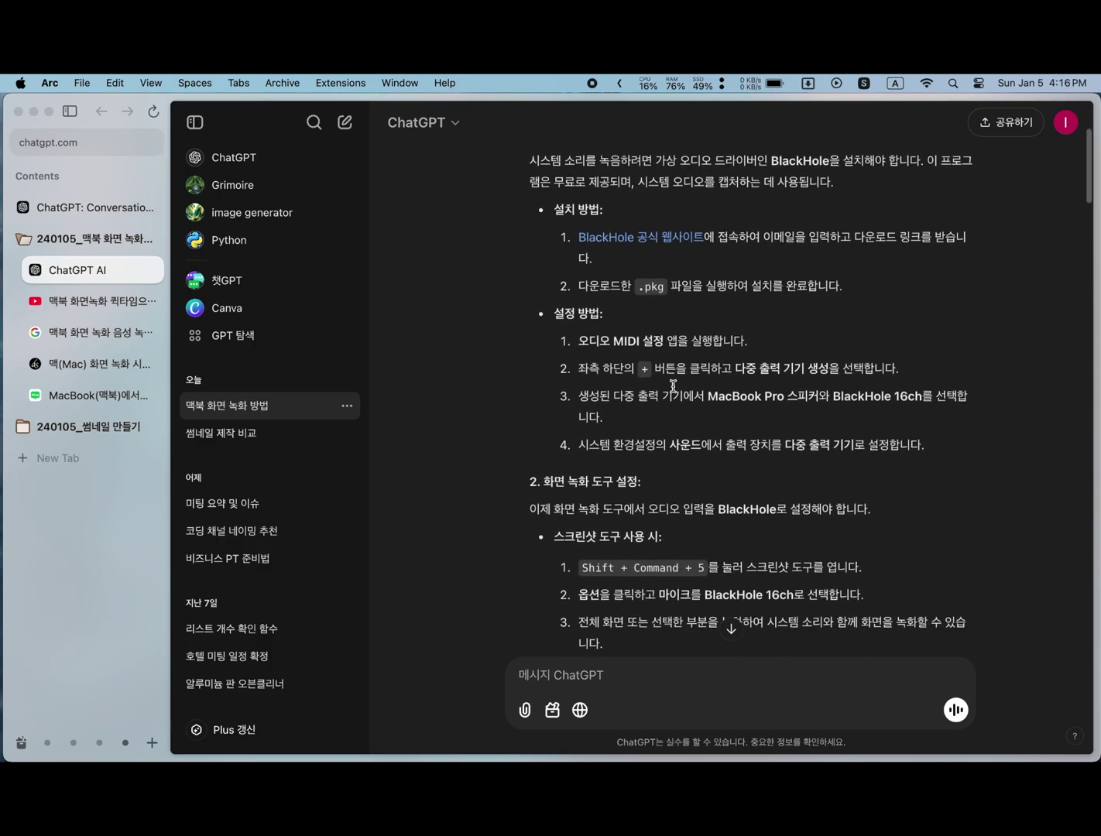
scroll(688, 346, "down", 4)
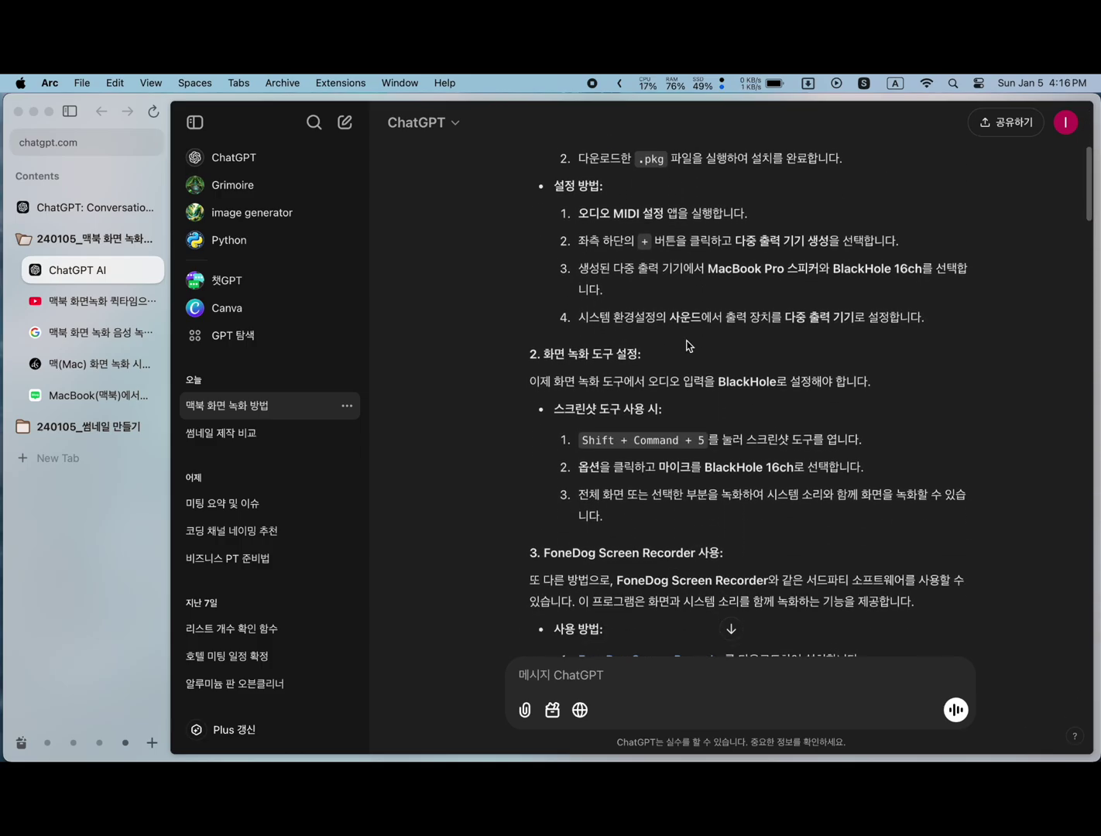
scroll(688, 345, "down", 2)
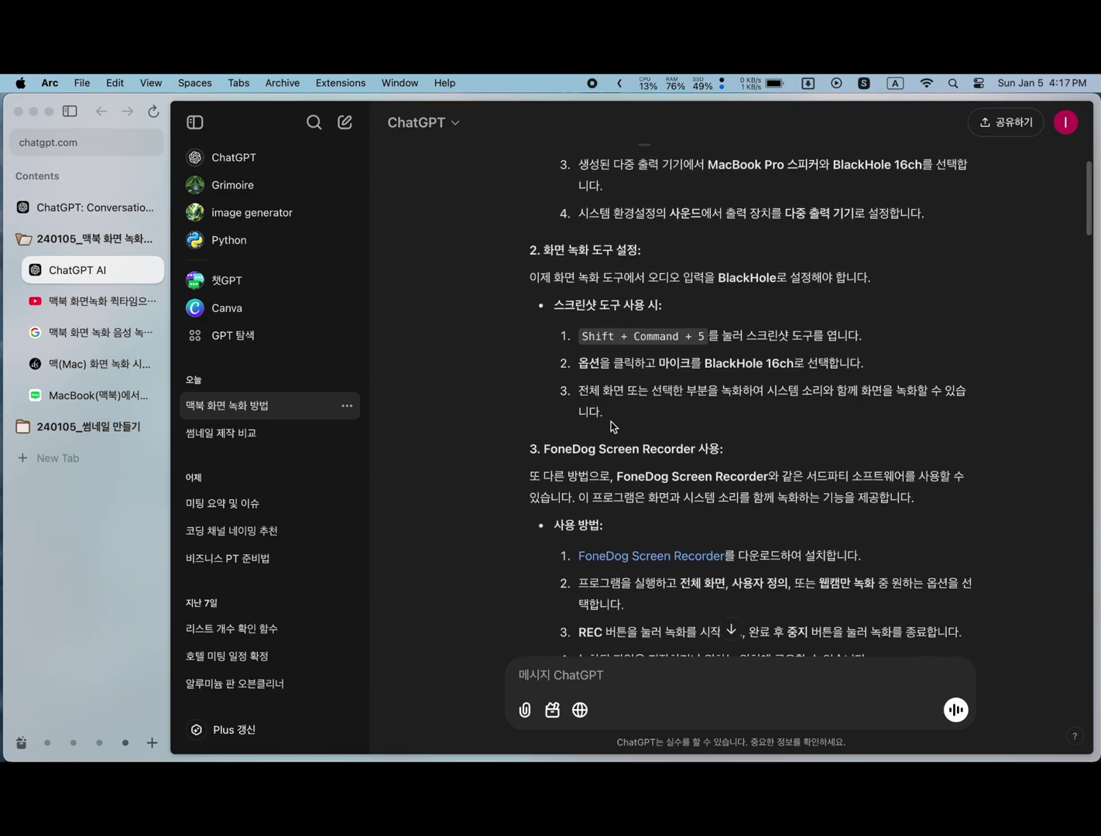
scroll(628, 434, "down", 10)
scroll(622, 303, "up", 5)
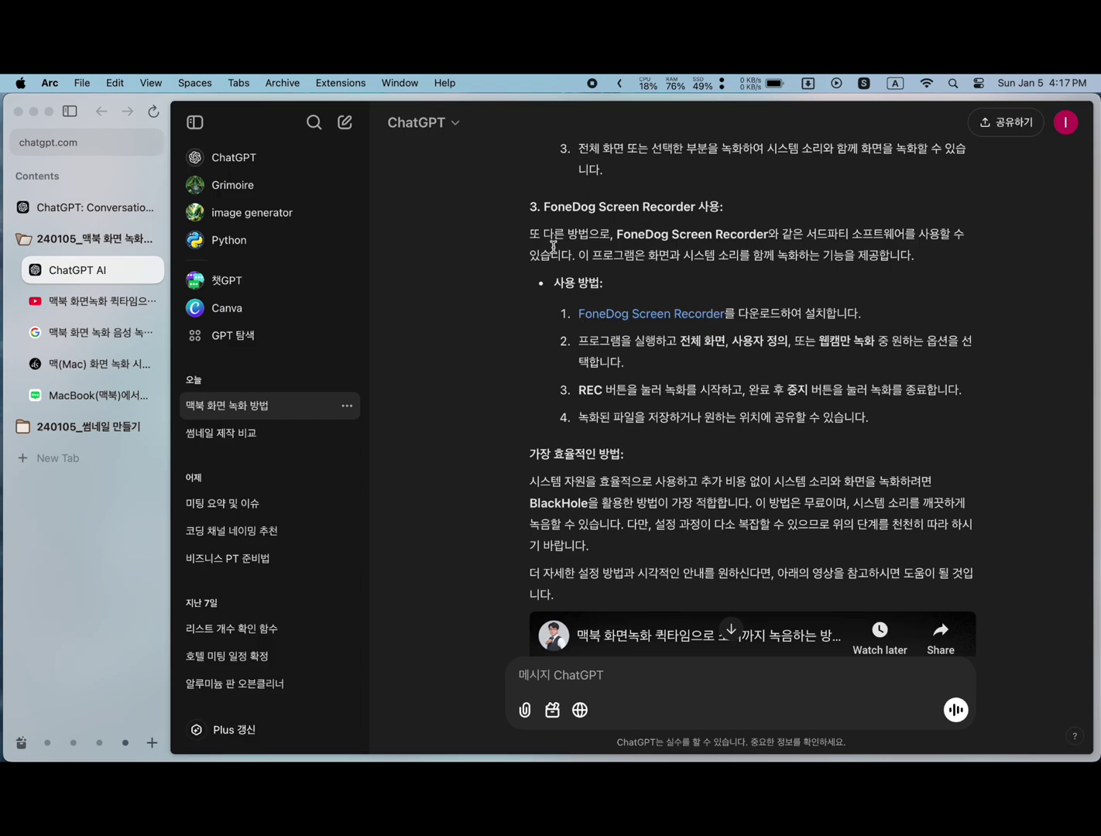
scroll(588, 232, "up", 7)
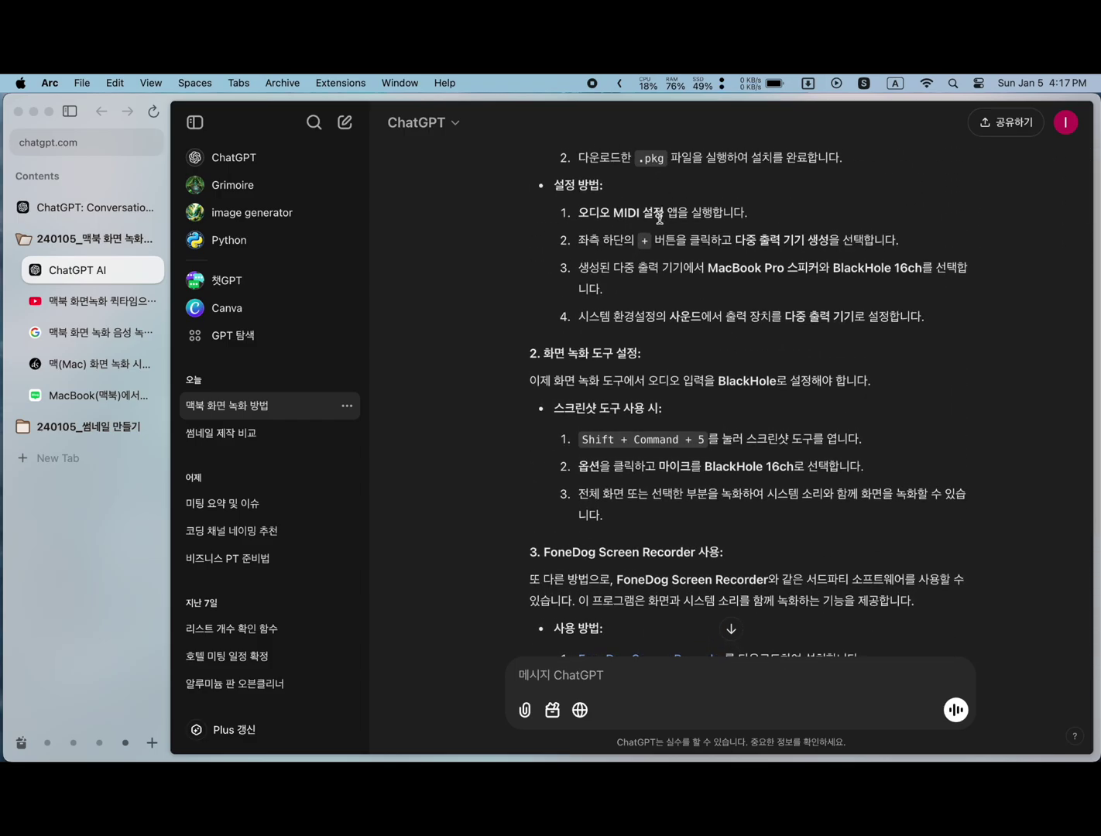
scroll(665, 233, "down", 15)
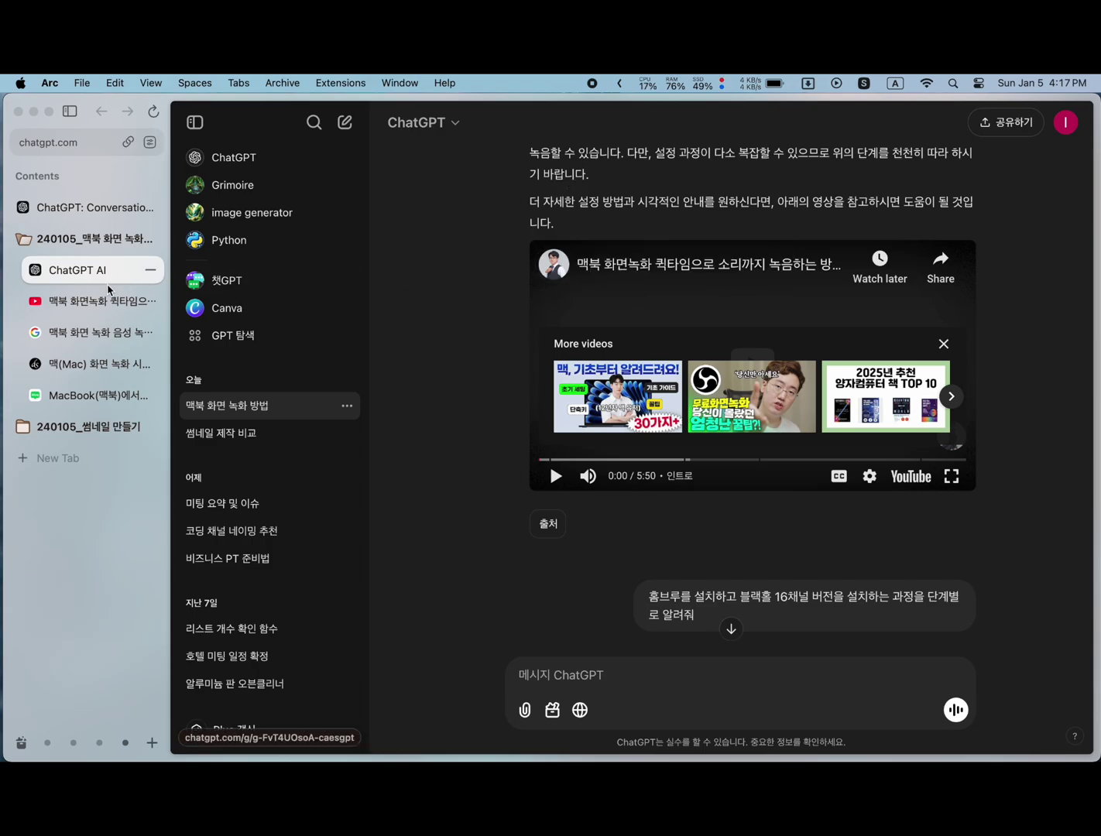
Open the YouTube video on QuickTime recording with sound and skip through it to the BlackHole download and installation chapter
left_click(97, 300)
scroll(451, 415, "down", 2)
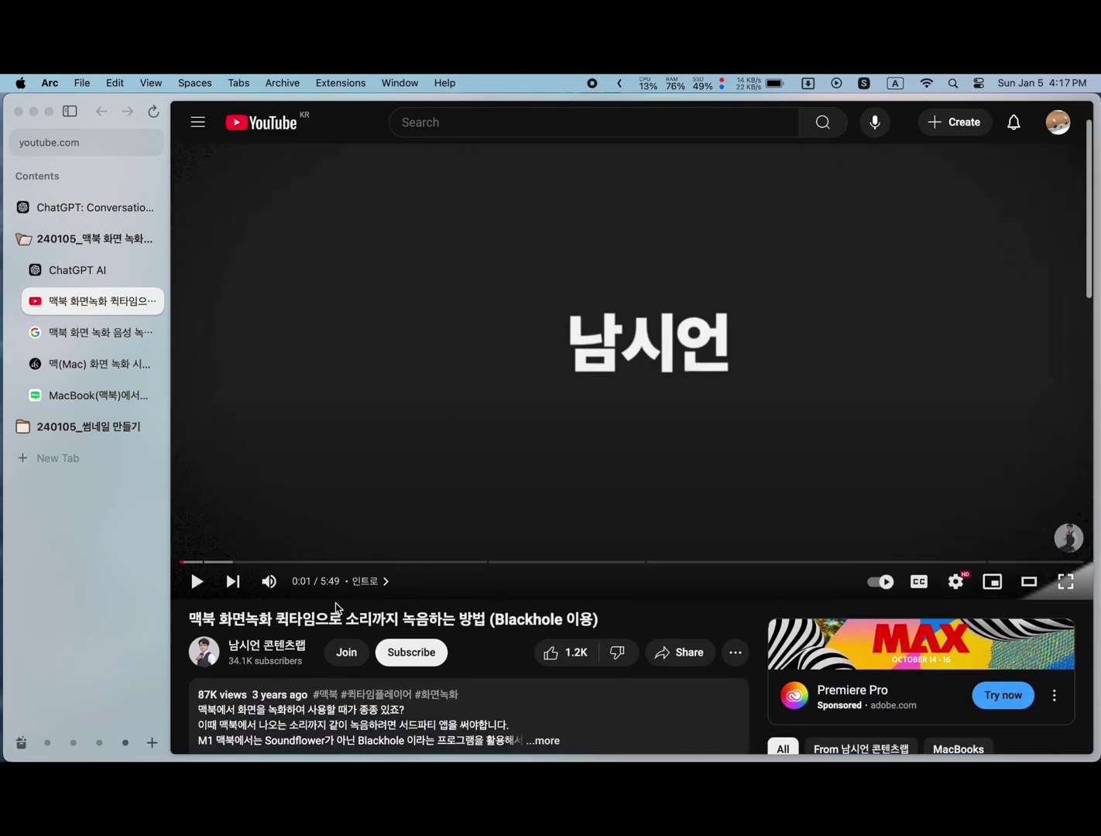
scroll(465, 480, "up", 2)
left_click(523, 429)
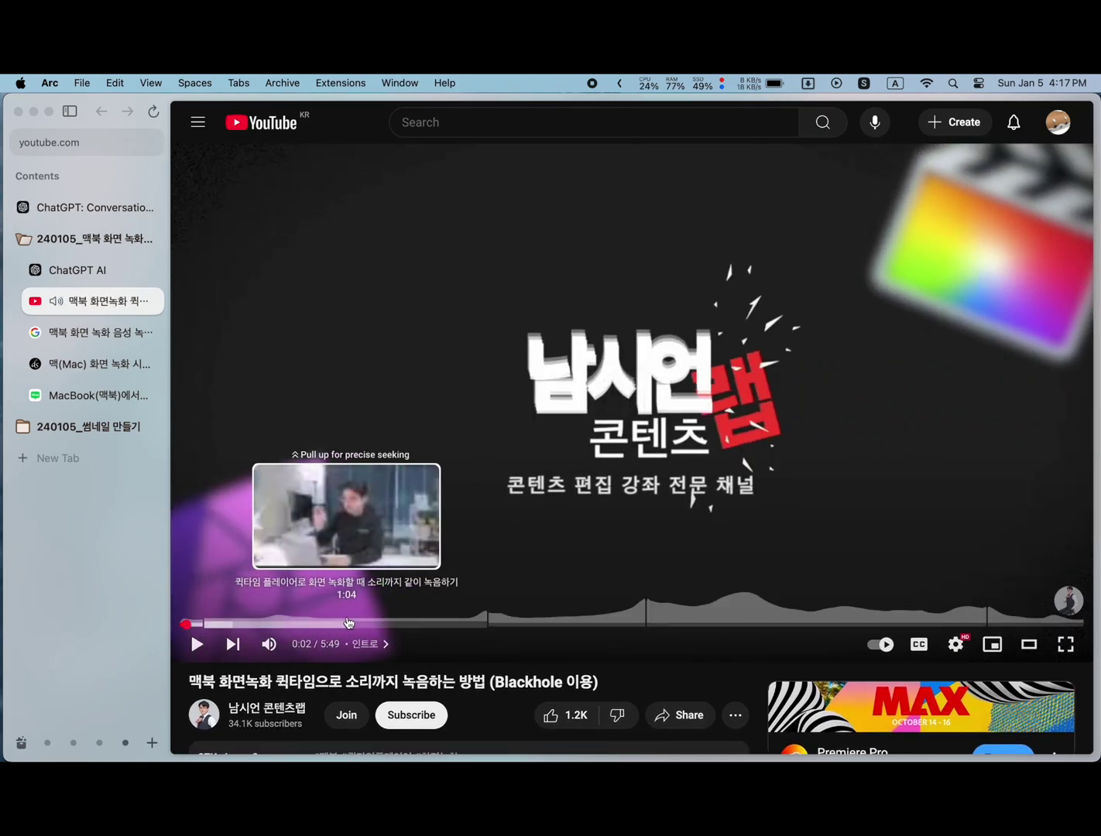
left_click(355, 624)
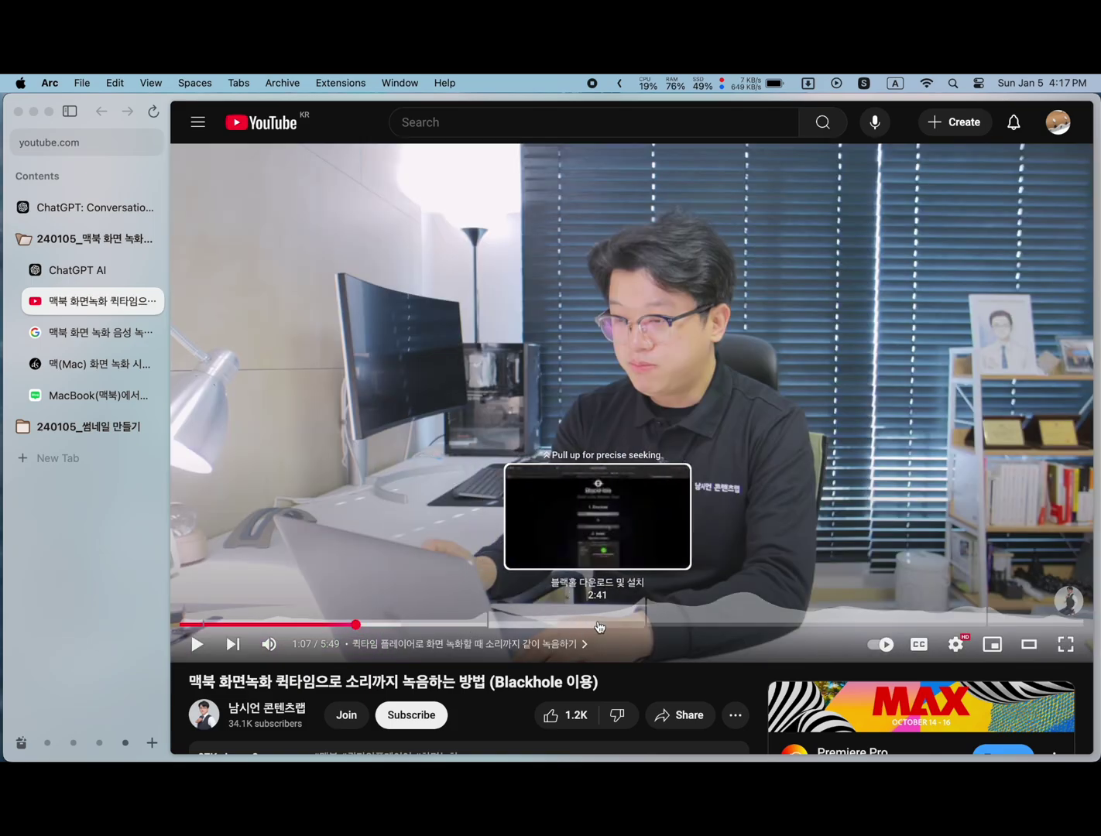
left_click(601, 624)
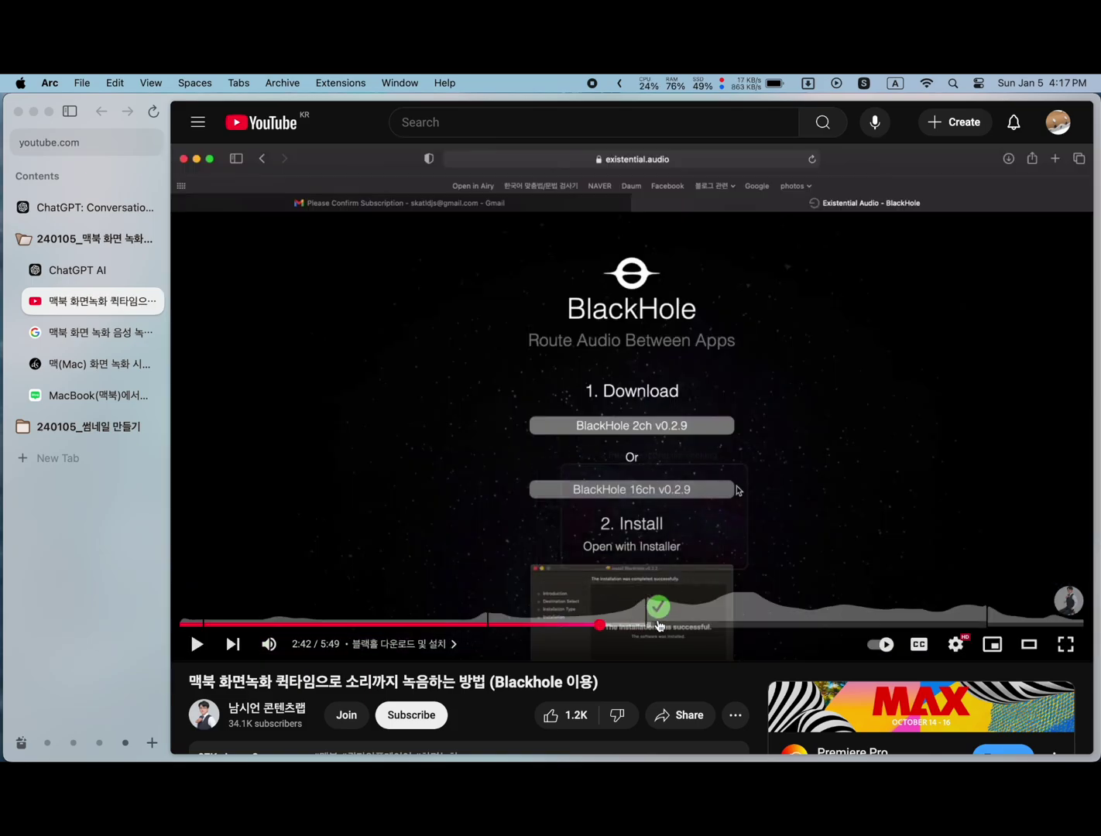
Return to the ChatGPT conversation and review its installation, configuration and recording tool instructions from the beginning
left_click(93, 275)
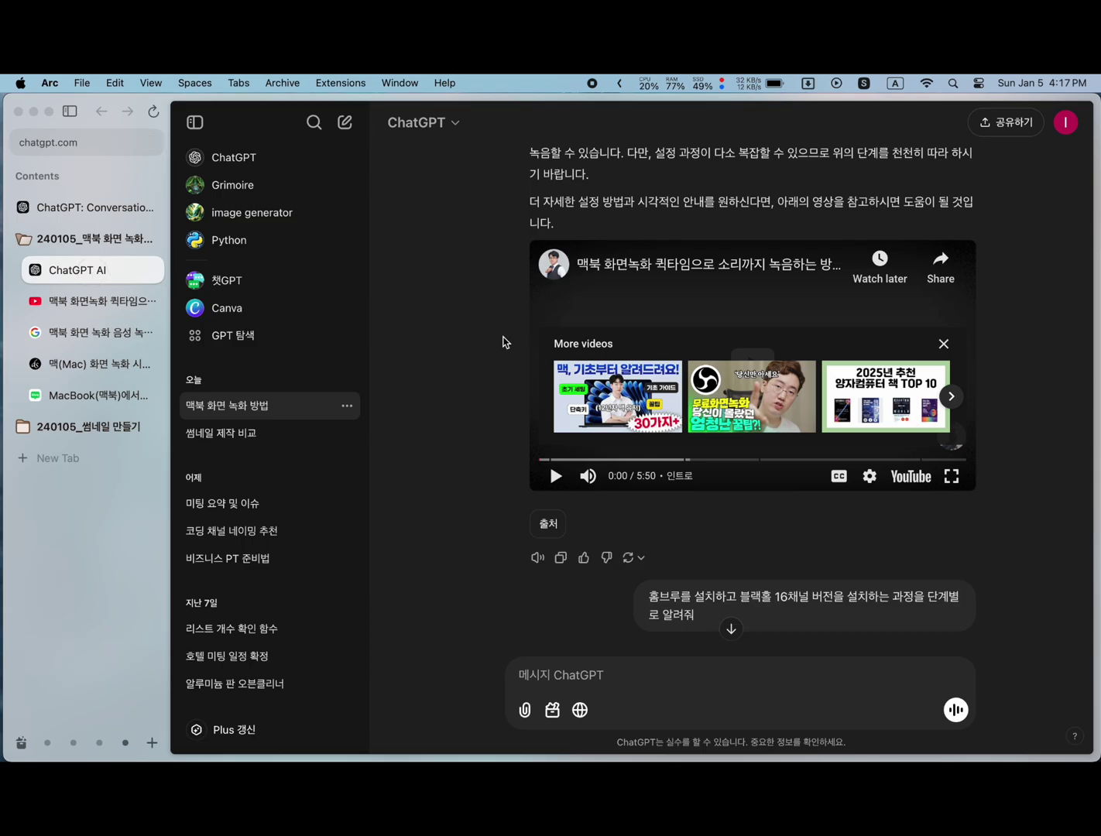
scroll(542, 333, "up", 10)
scroll(625, 323, "up", 5)
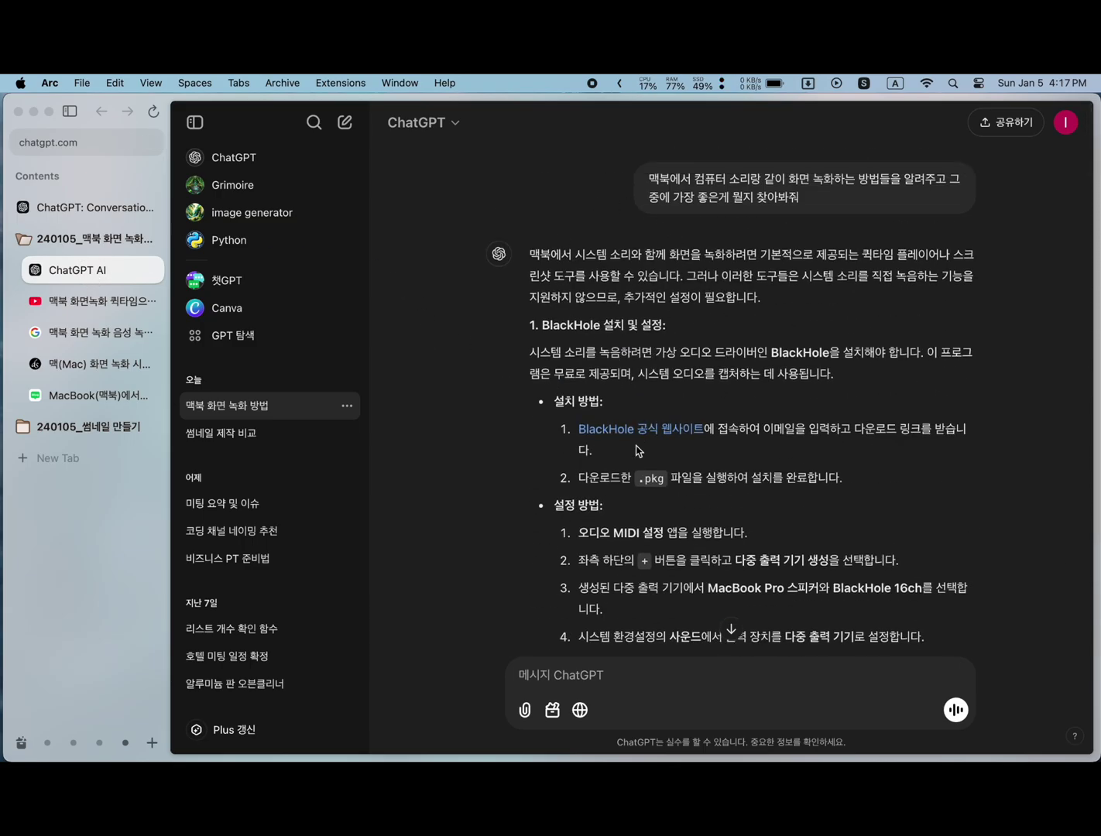
scroll(629, 470, "down", 3)
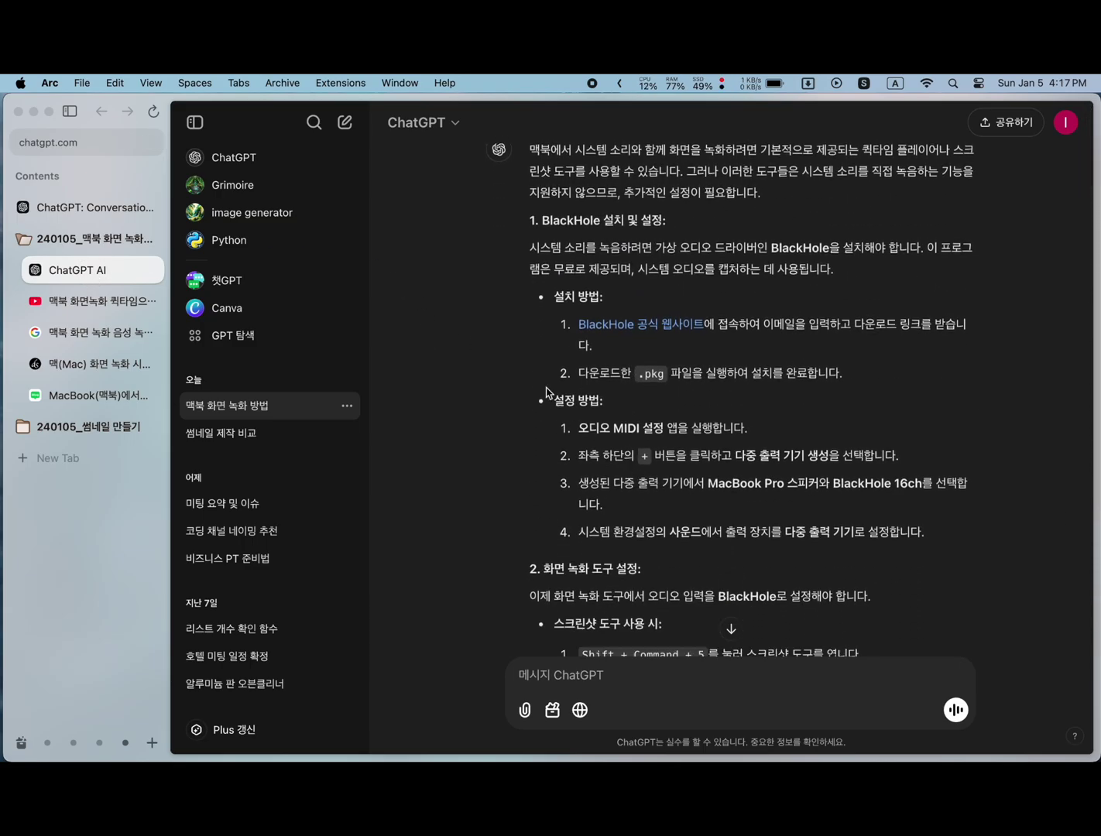
scroll(528, 446, "down", 4)
scroll(531, 464, "down", 5)
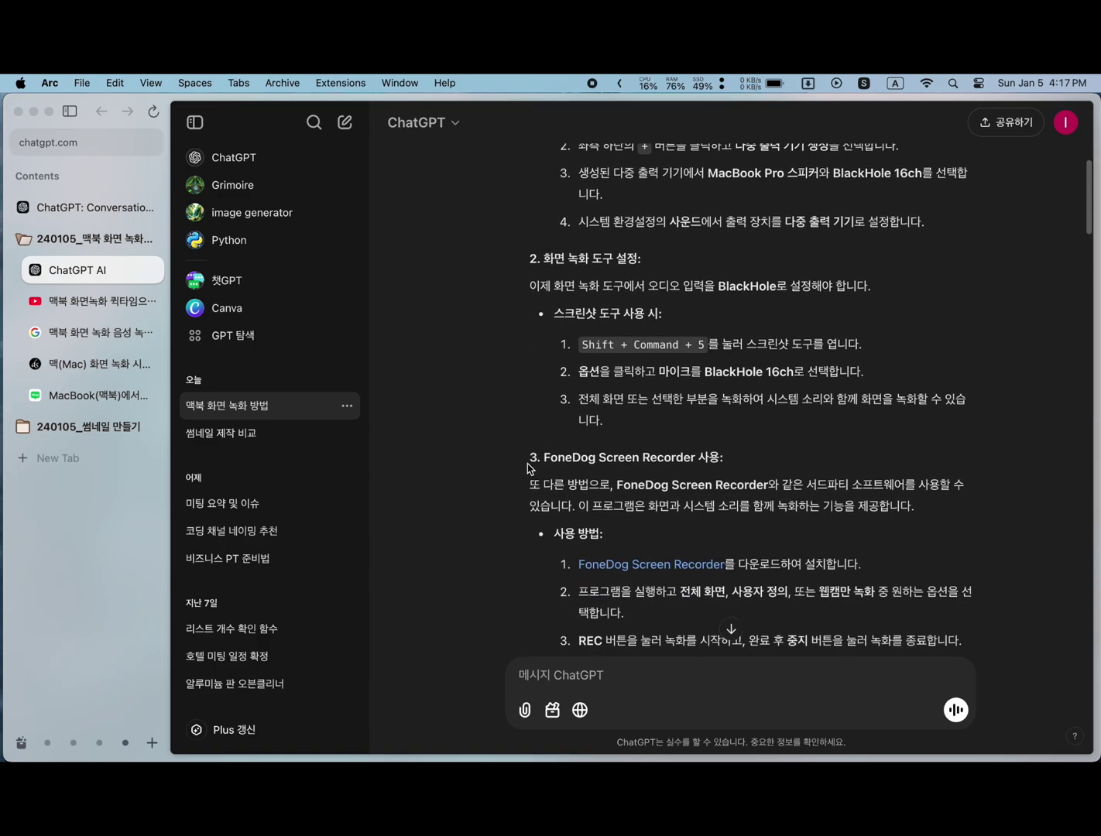
Look over the Google results for "맥북 화면 녹화 음성 녹음"
left_click(94, 345)
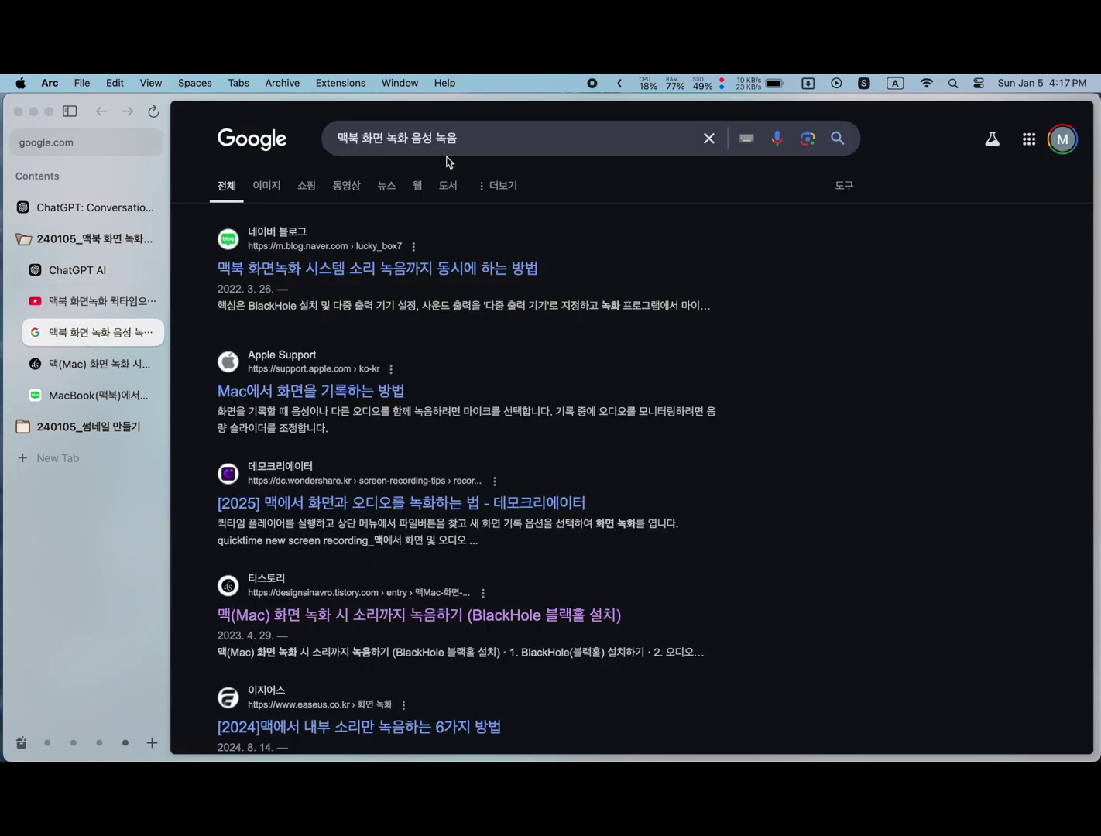
scroll(455, 332, "down", 2)
scroll(455, 332, "down", 5)
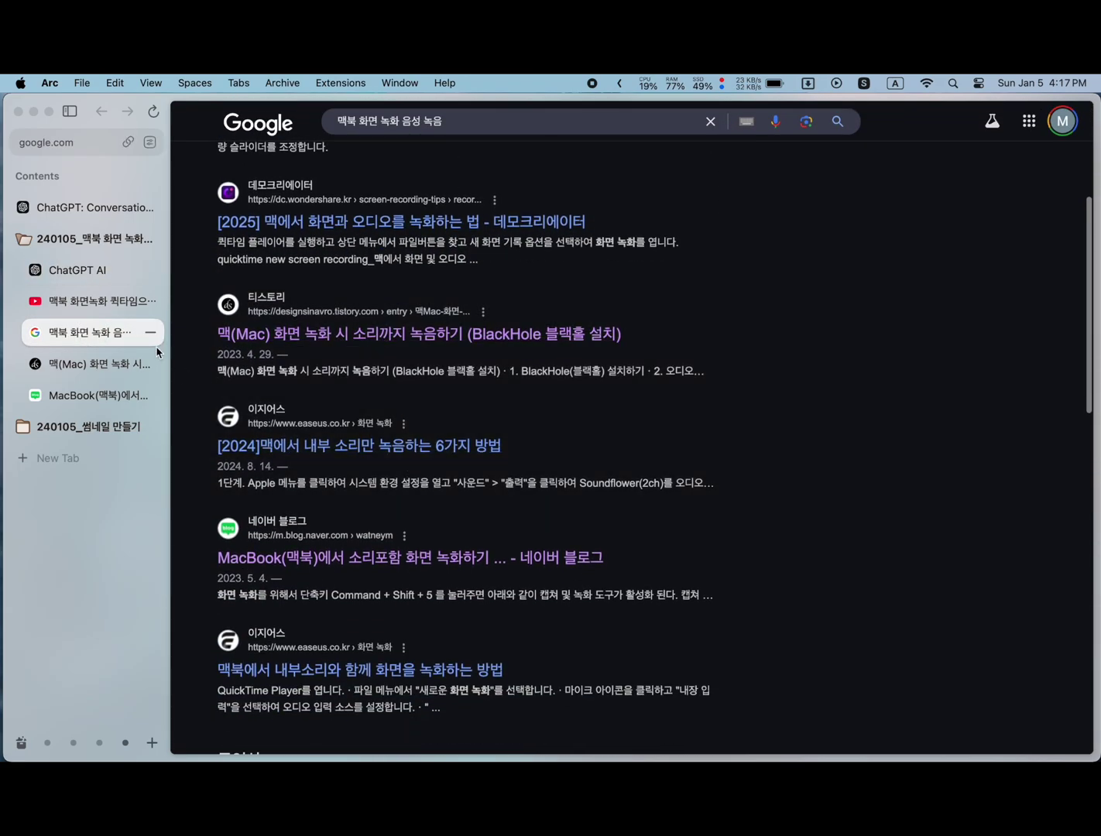
Open the Tistory post on recording Mac sound and skim its BlackHole download instructions
left_click(97, 363)
scroll(488, 329, "down", 10)
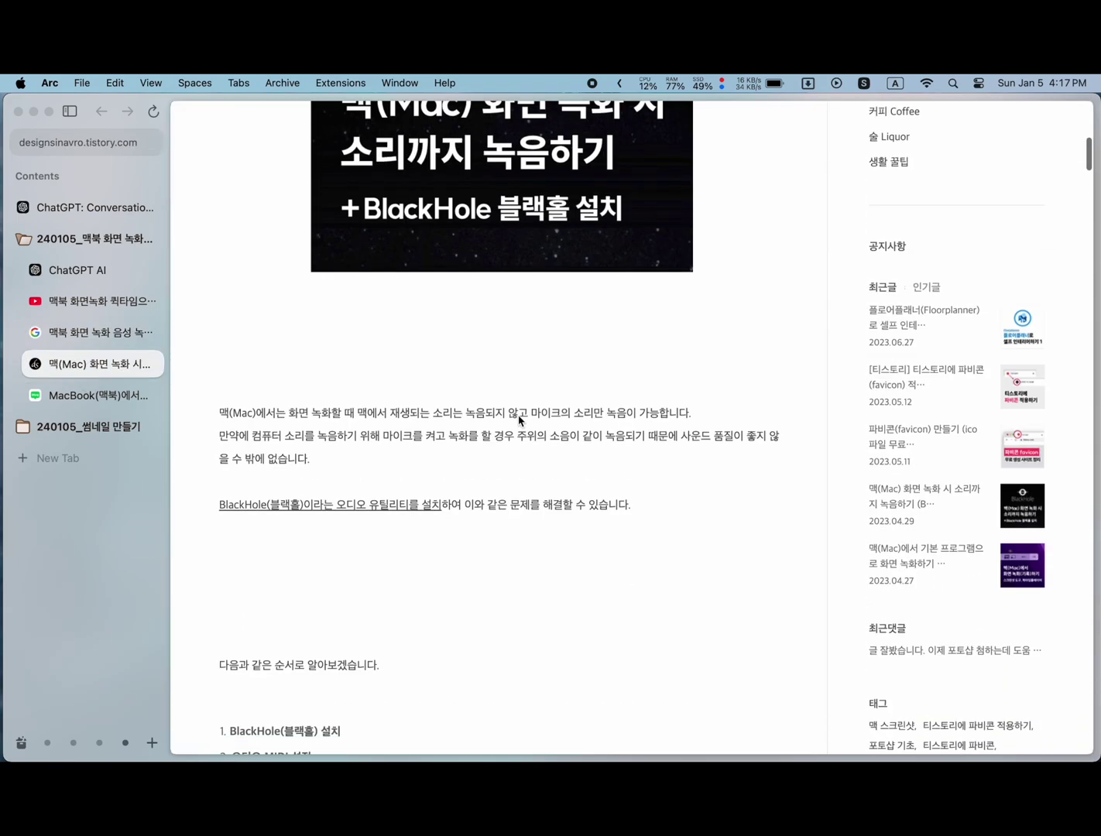
scroll(519, 421, "down", 10)
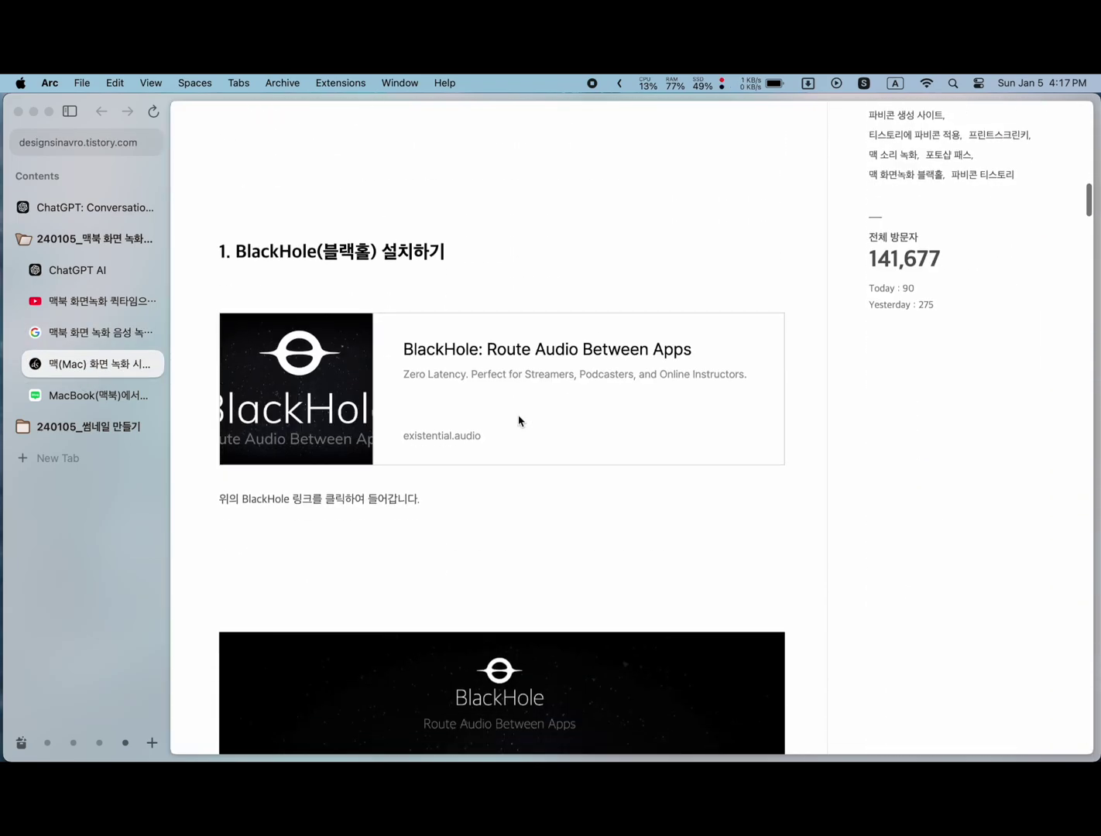
scroll(519, 420, "down", 10)
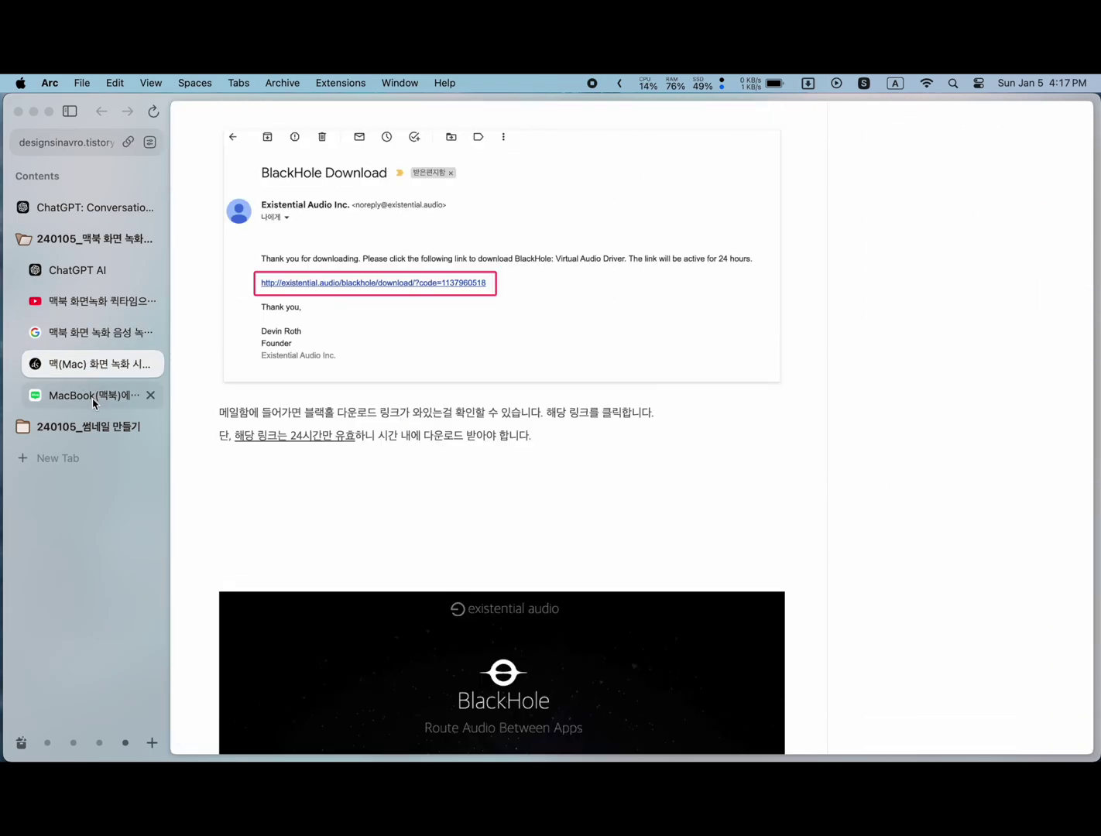
Open the Naver blog post on MacBook screen recording with sound and skim its introduction to the capture tools
left_click(96, 395)
scroll(397, 483, "down", 5)
scroll(397, 483, "up", 5)
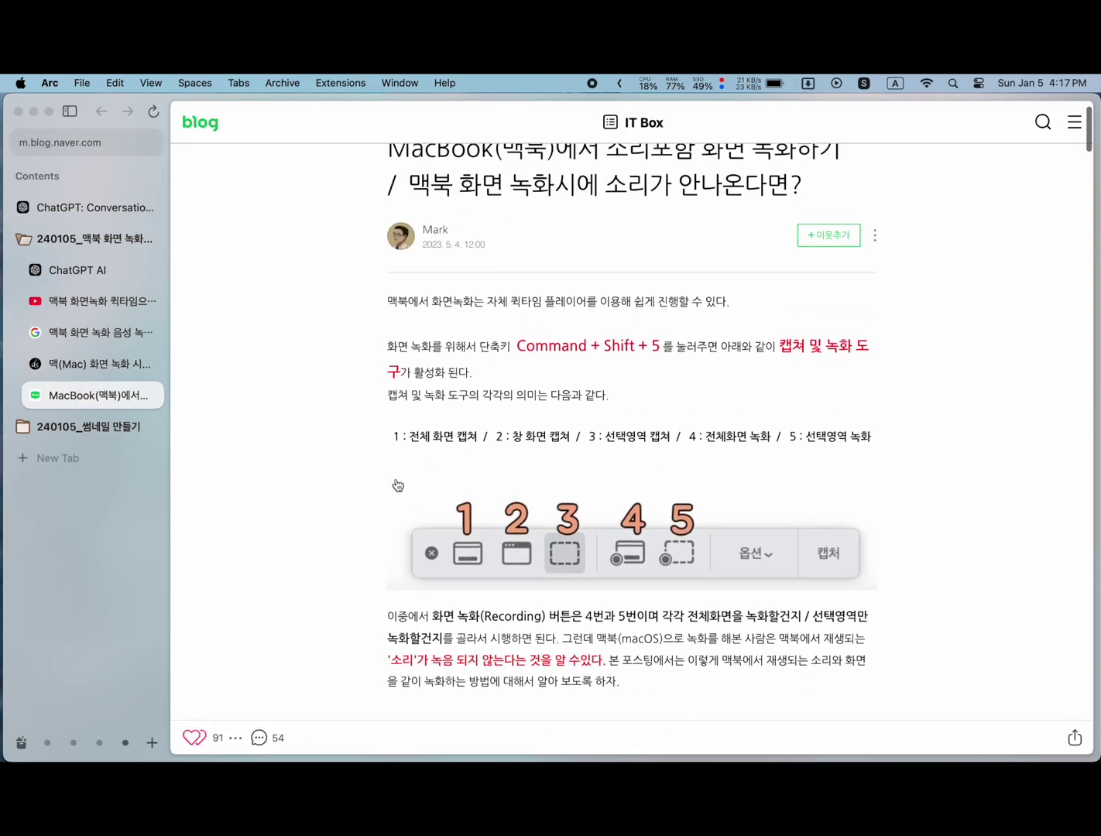
Go back to the ChatGPT conversation and highlight the follow-up question about installing Homebrew and the 16-channel BlackHole version
left_click(93, 270)
scroll(505, 487, "down", 3)
scroll(505, 487, "down", 2)
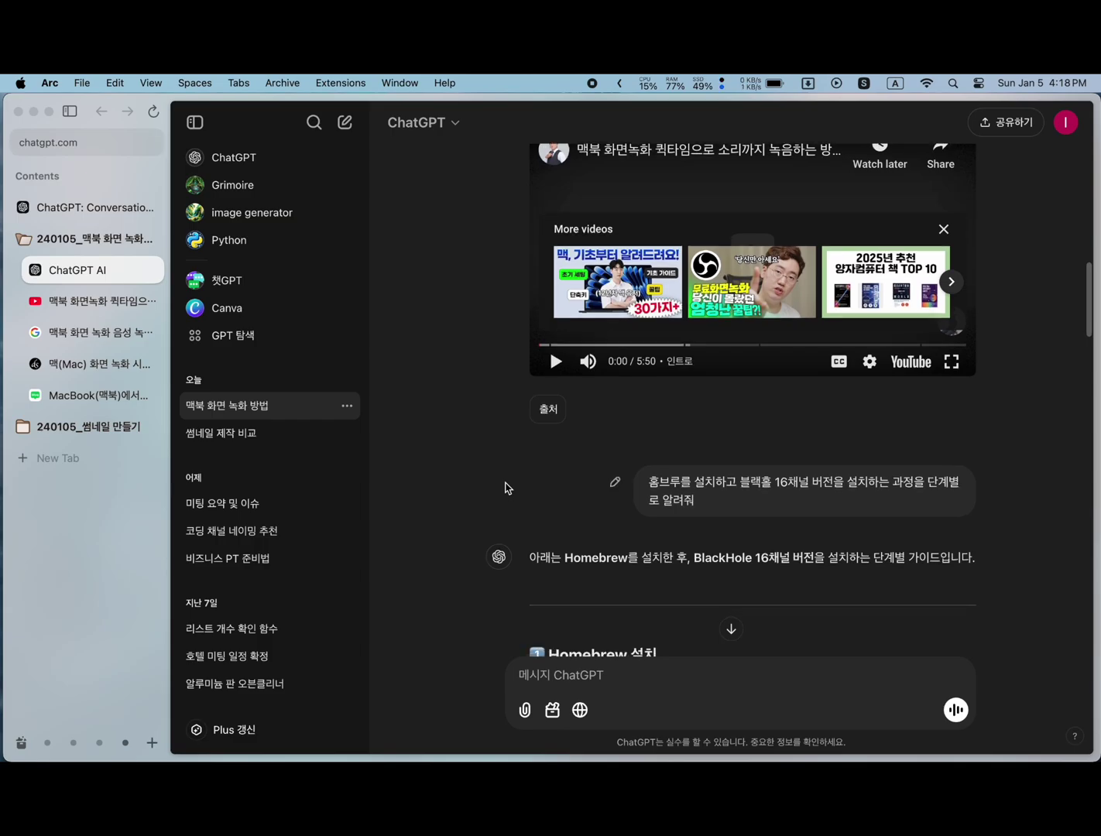
scroll(534, 449, "down", 6)
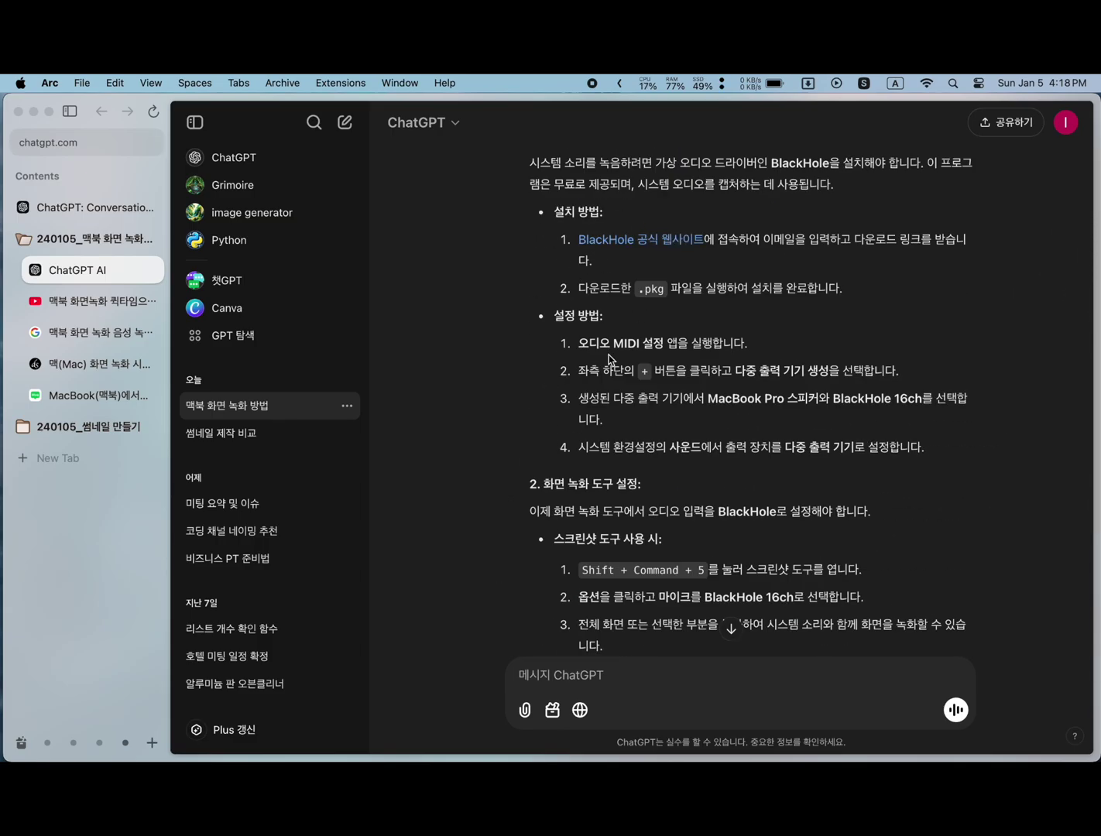
scroll(595, 384, "down", 10)
scroll(595, 385, "down", 2)
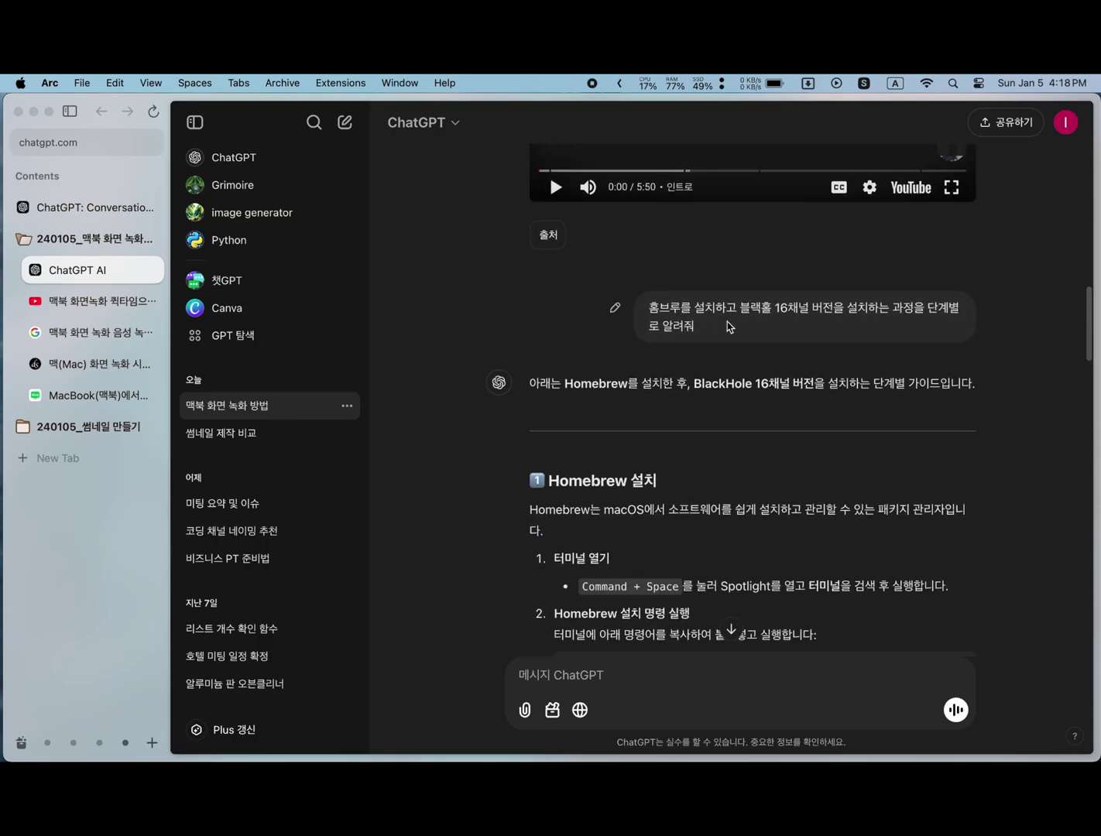
left_click(649, 307)
left_click_drag(649, 307, 697, 328)
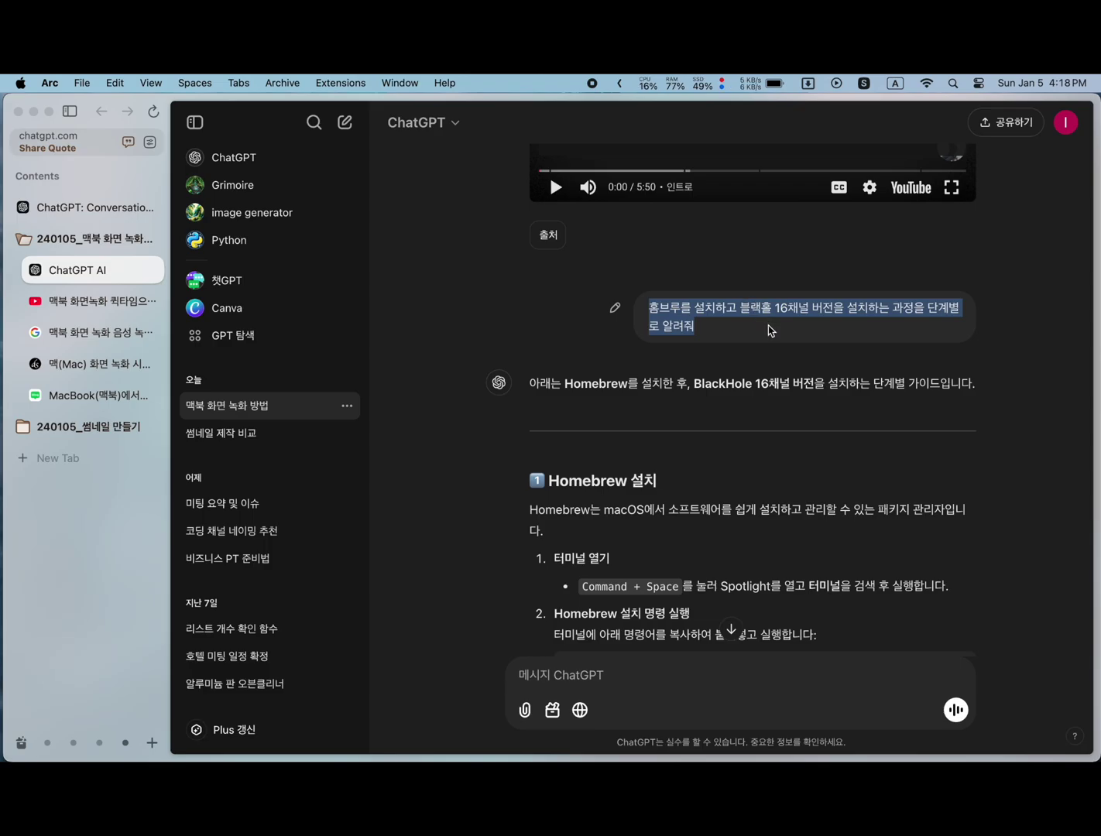
left_click(720, 340)
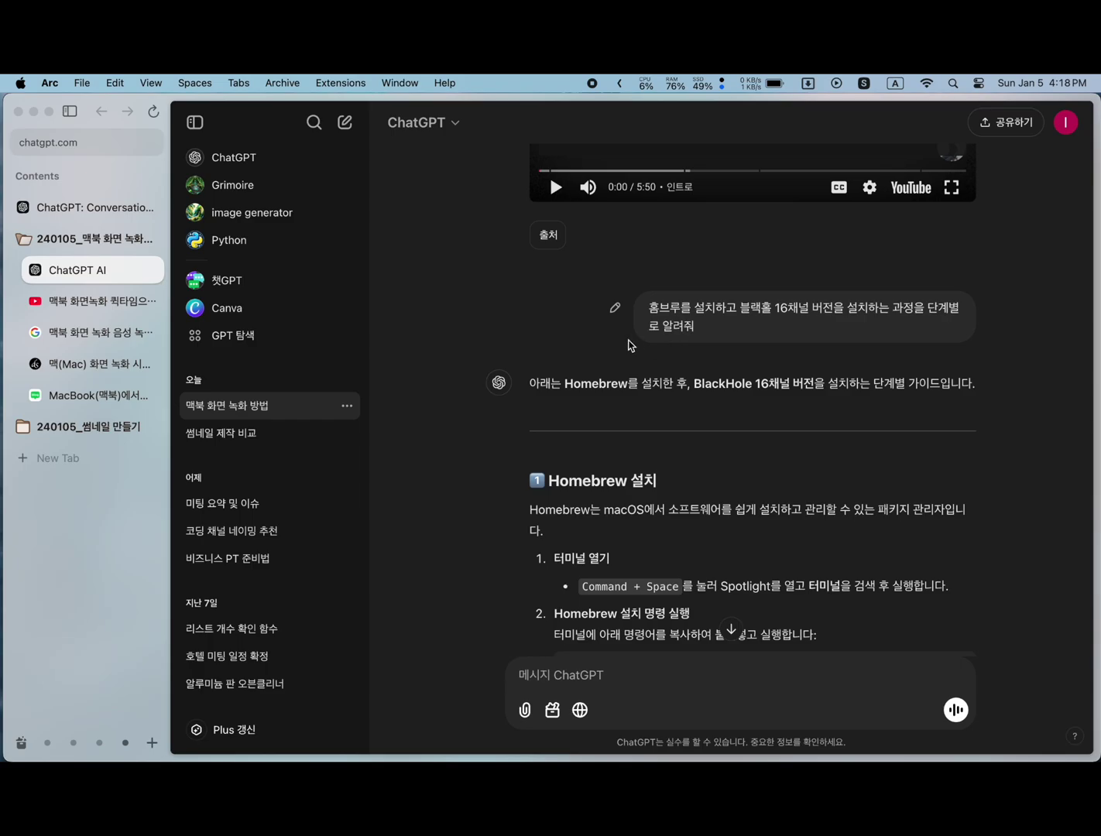
Read the Homebrew installation section of the guide, from opening Terminal to checking the installation with brew --version
scroll(628, 343, "down", 1)
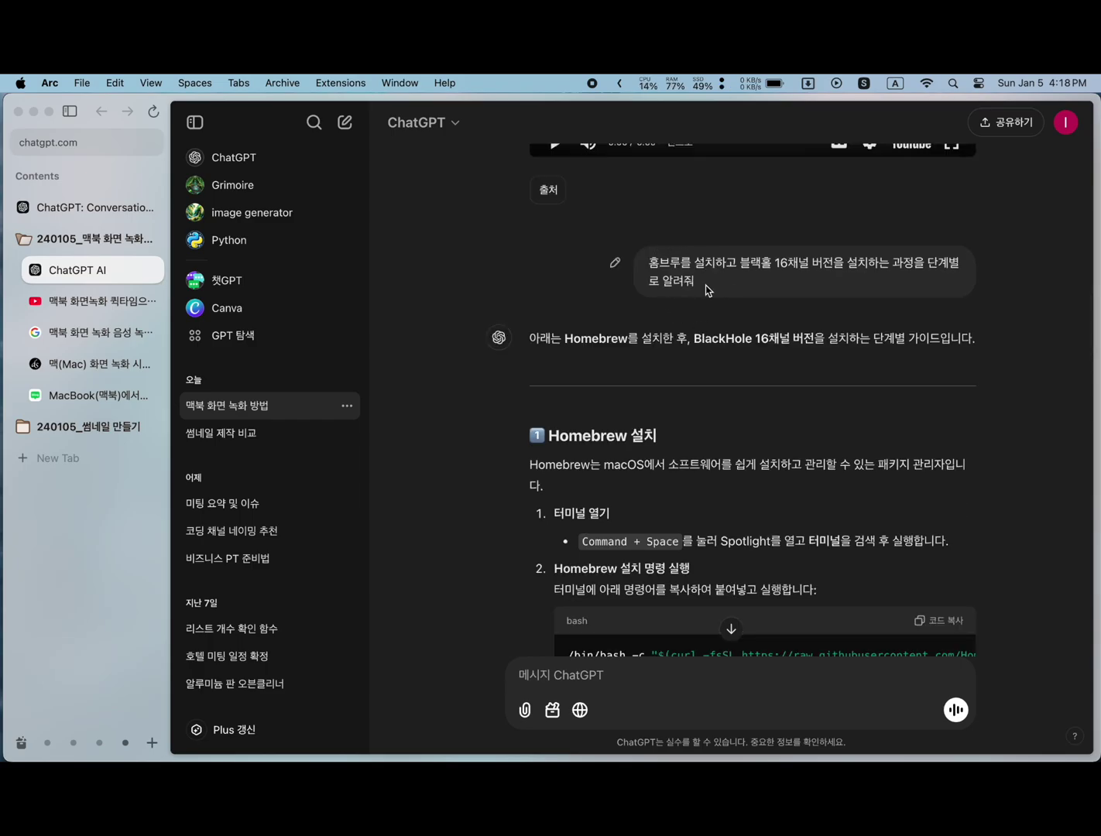
scroll(694, 319, "down", 1)
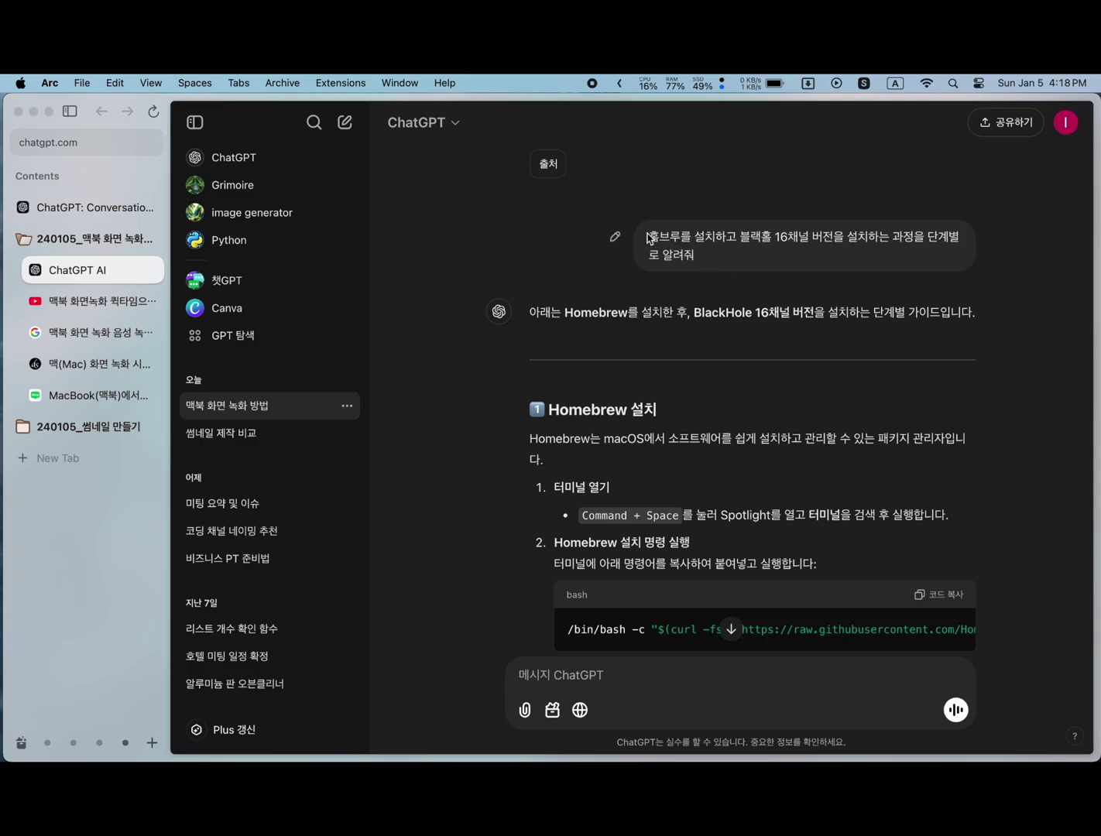
scroll(706, 327, "down", 1)
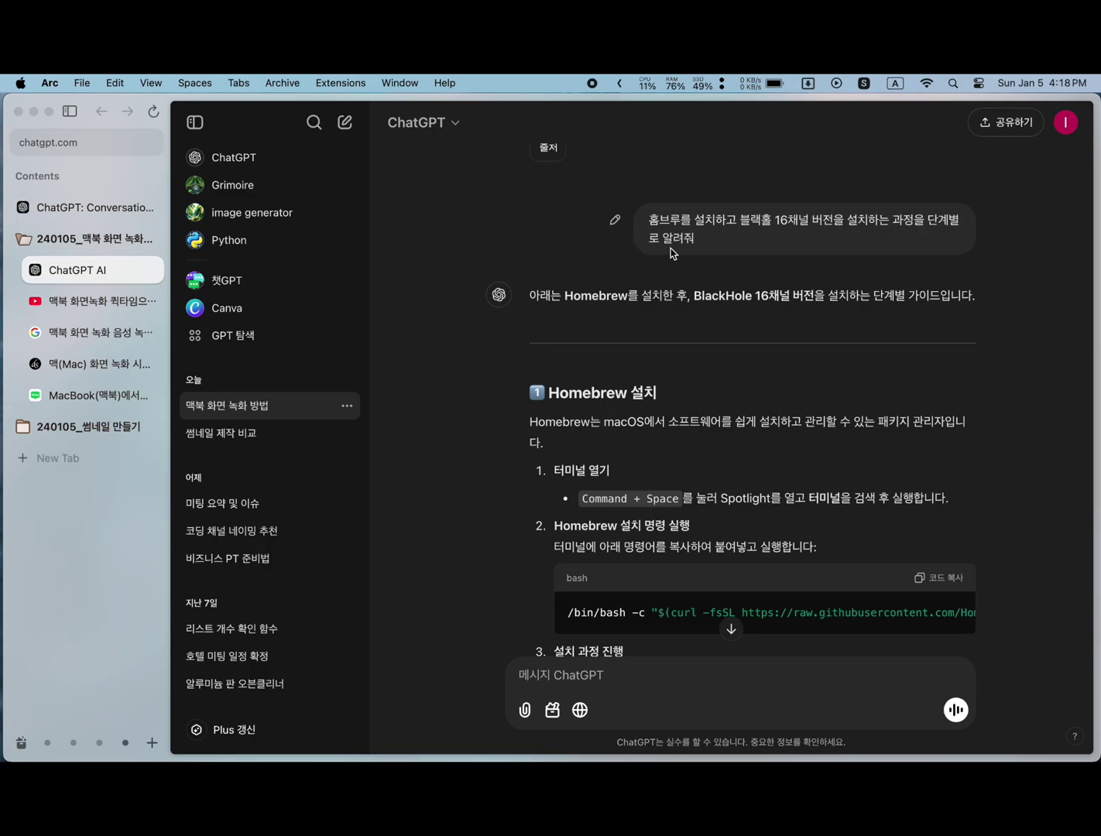
scroll(725, 304, "down", 4)
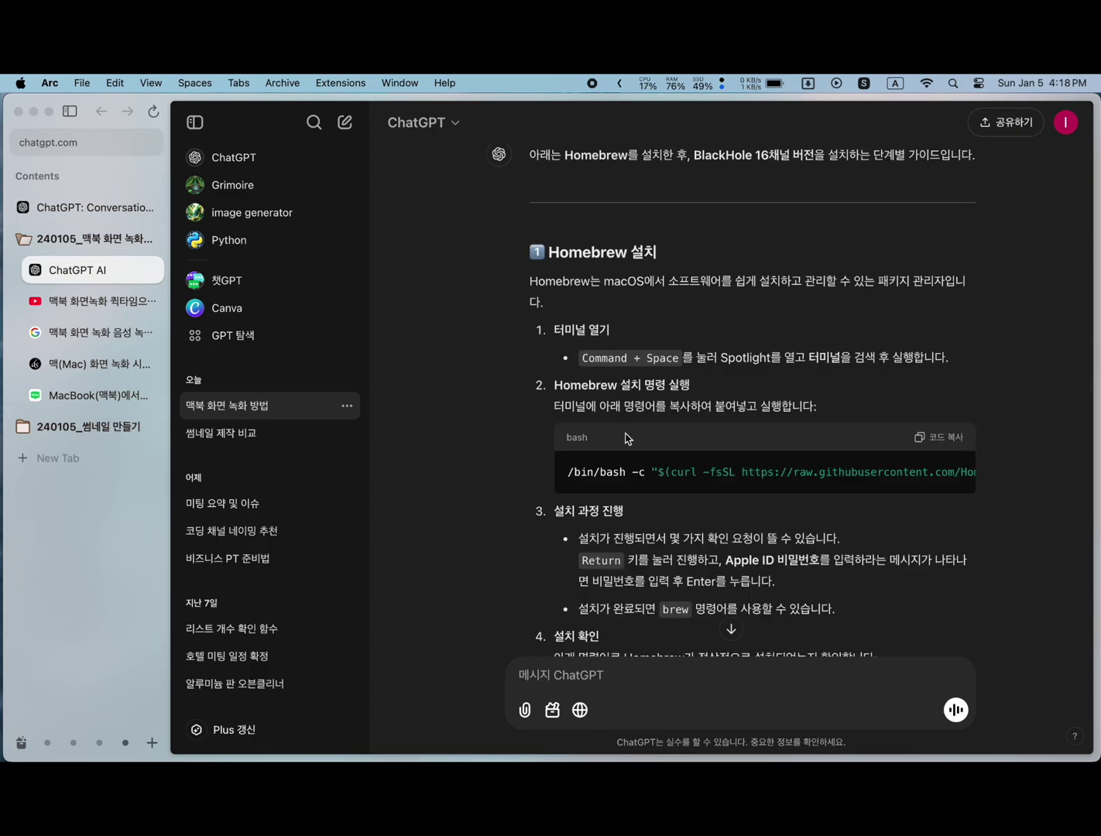
scroll(627, 438, "down", 3)
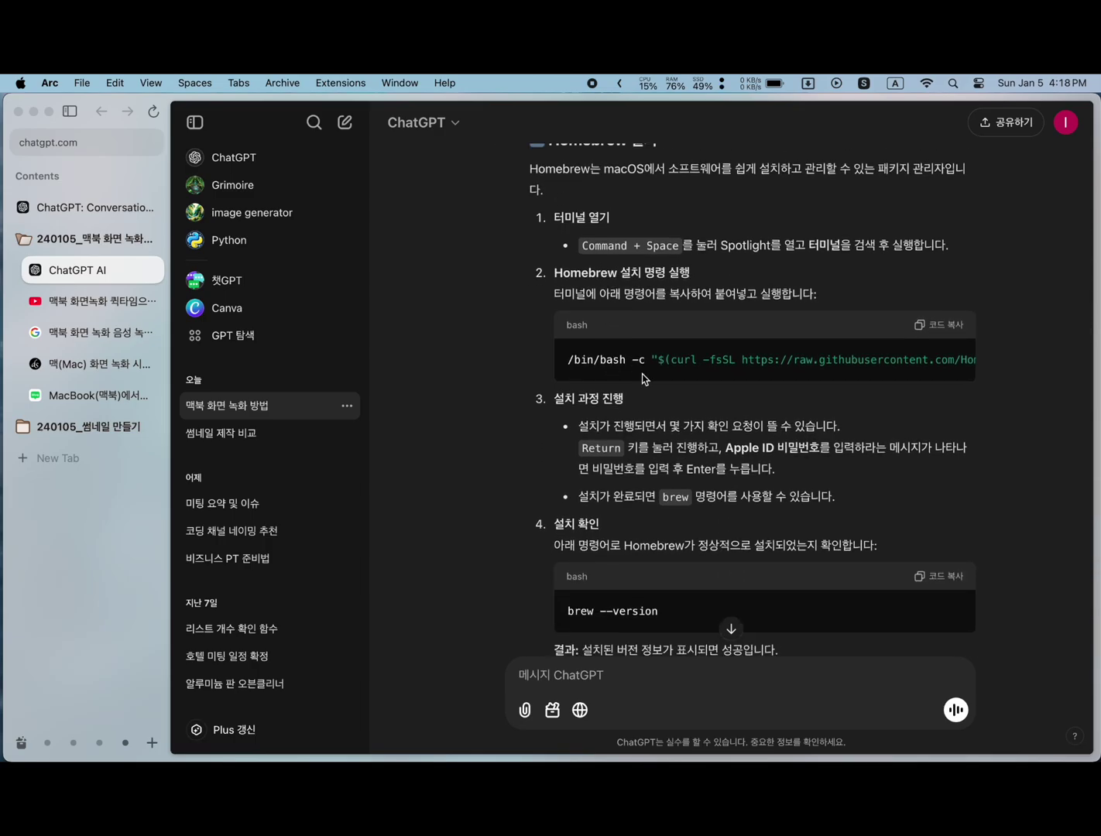
Find and open the Terminal app
scroll(777, 399, "down", 1)
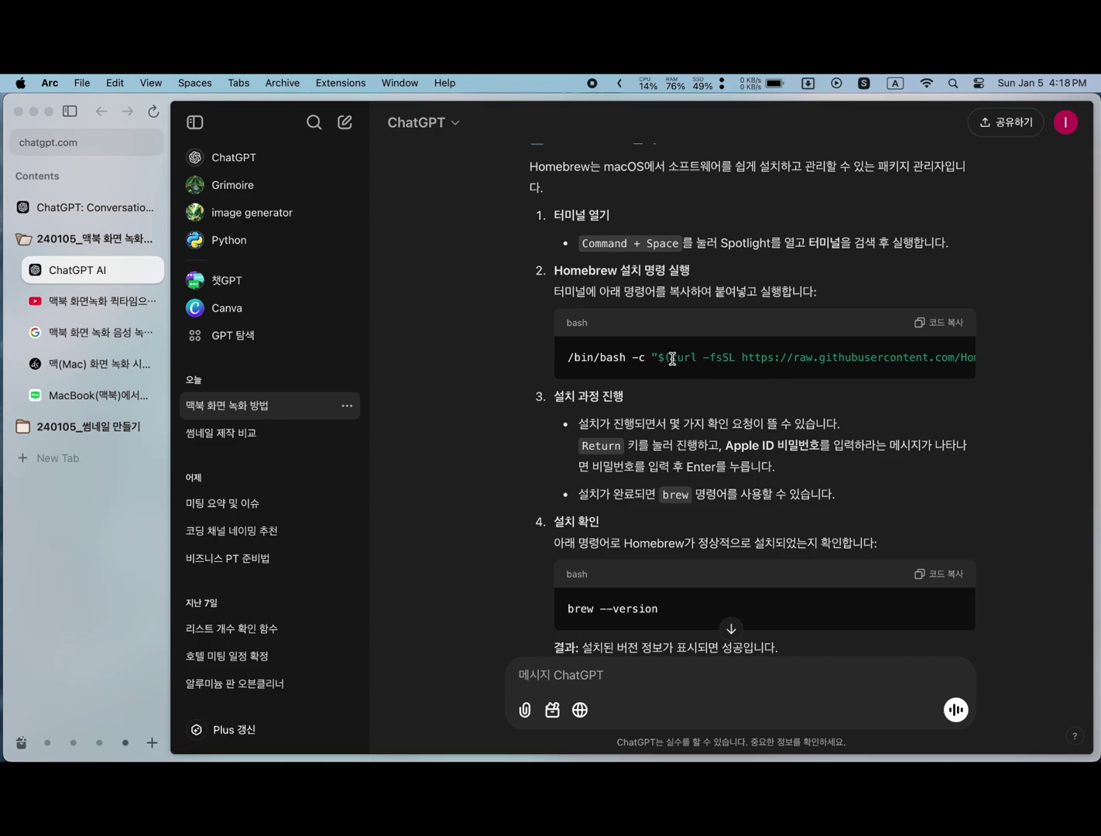
key("super+space")
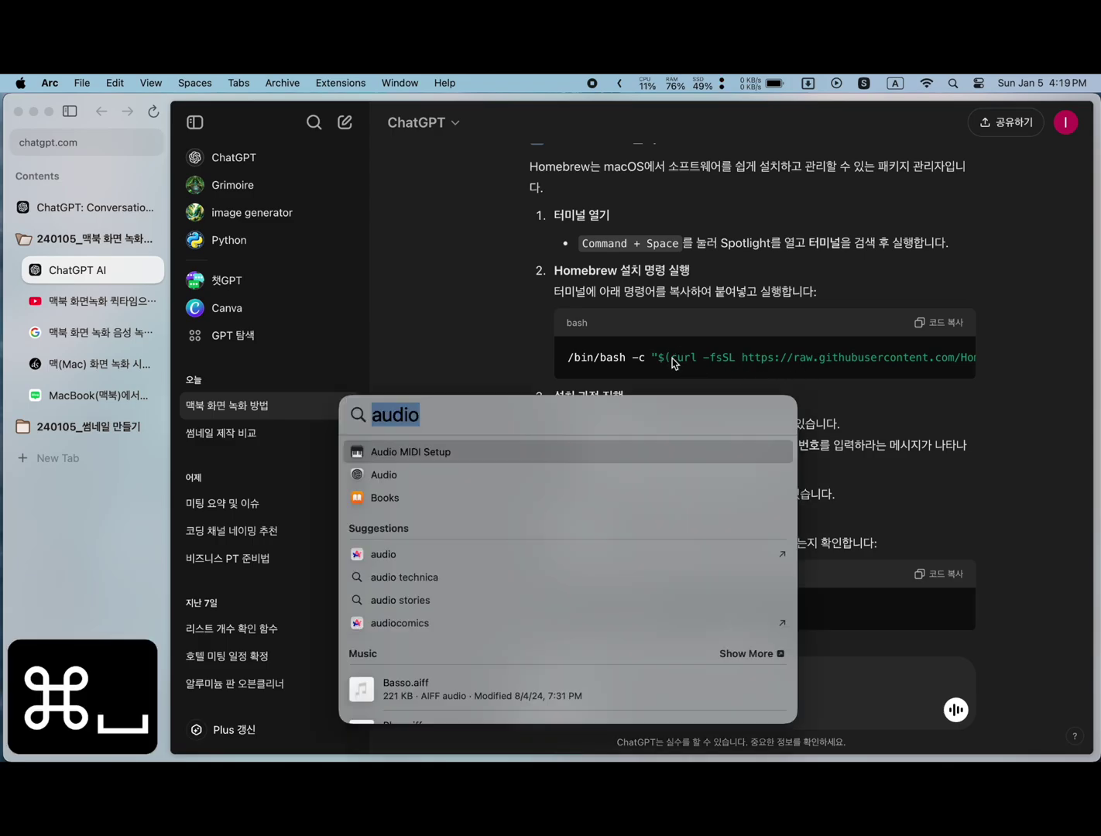
type("terminal")
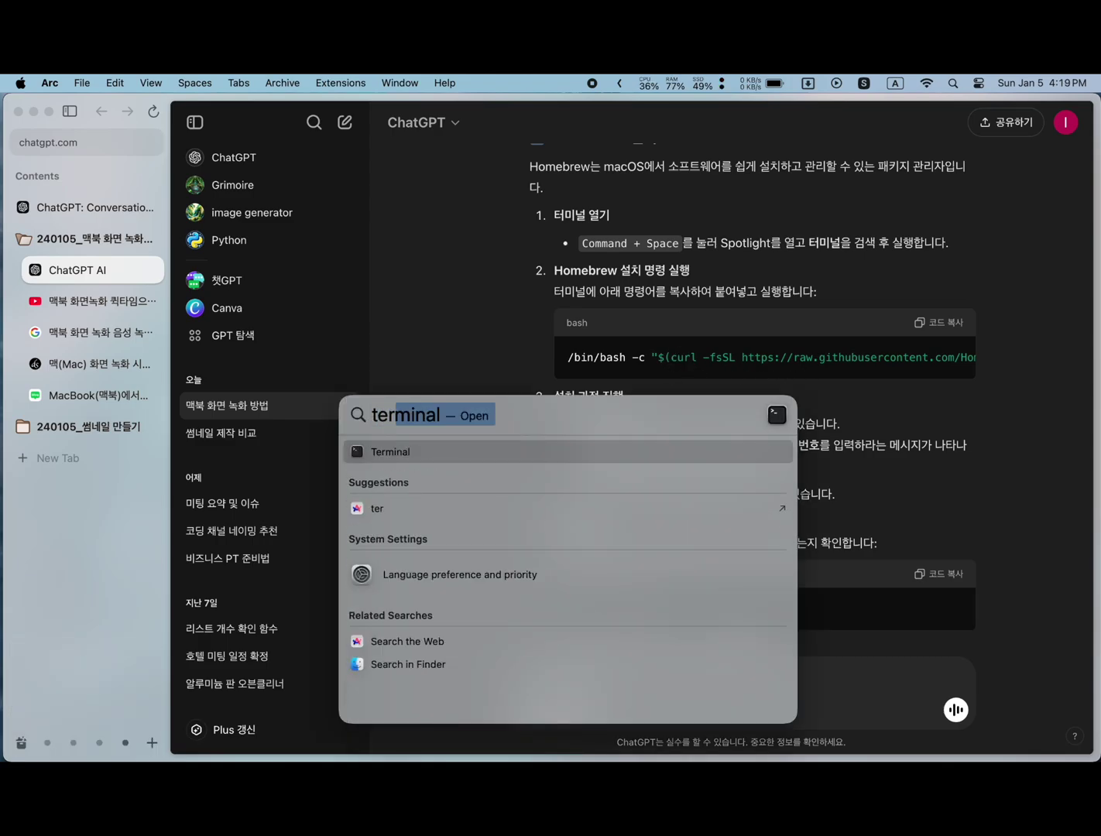
key("Return")
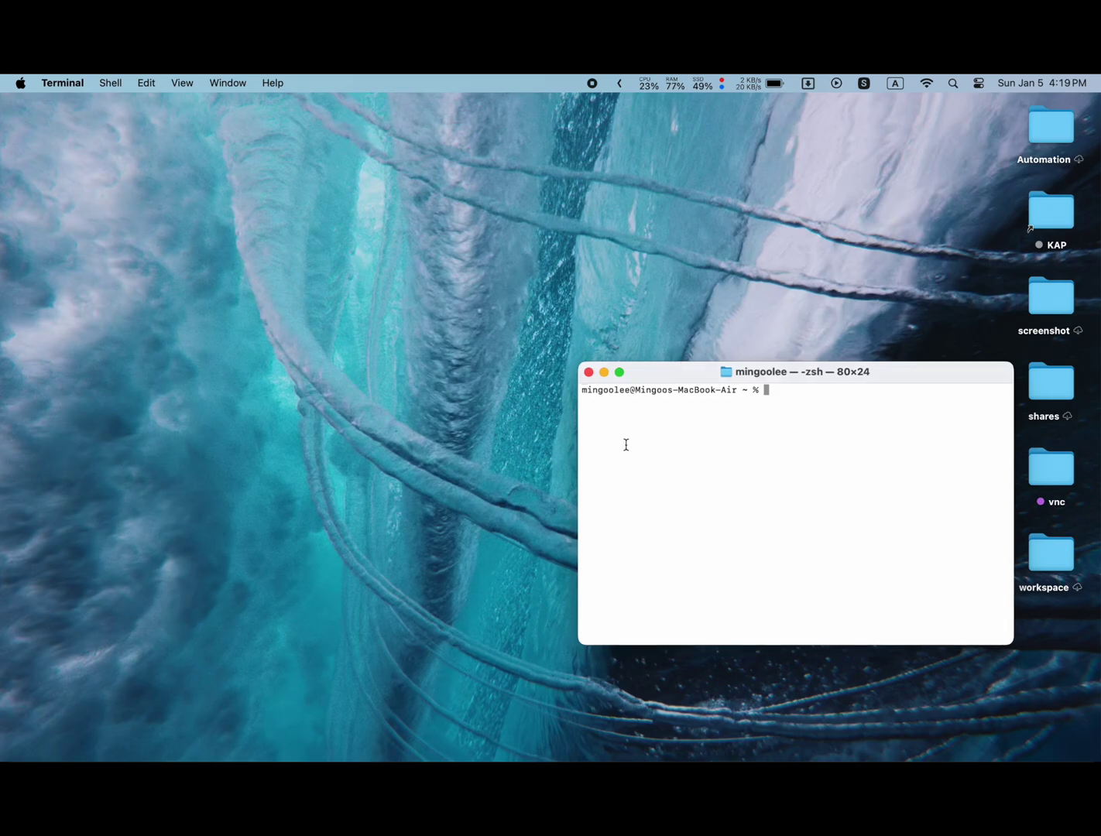
Go back to the ChatGPT guide in the browser and copy the Homebrew installation command
key("ctrl+Up")
left_click(535, 424)
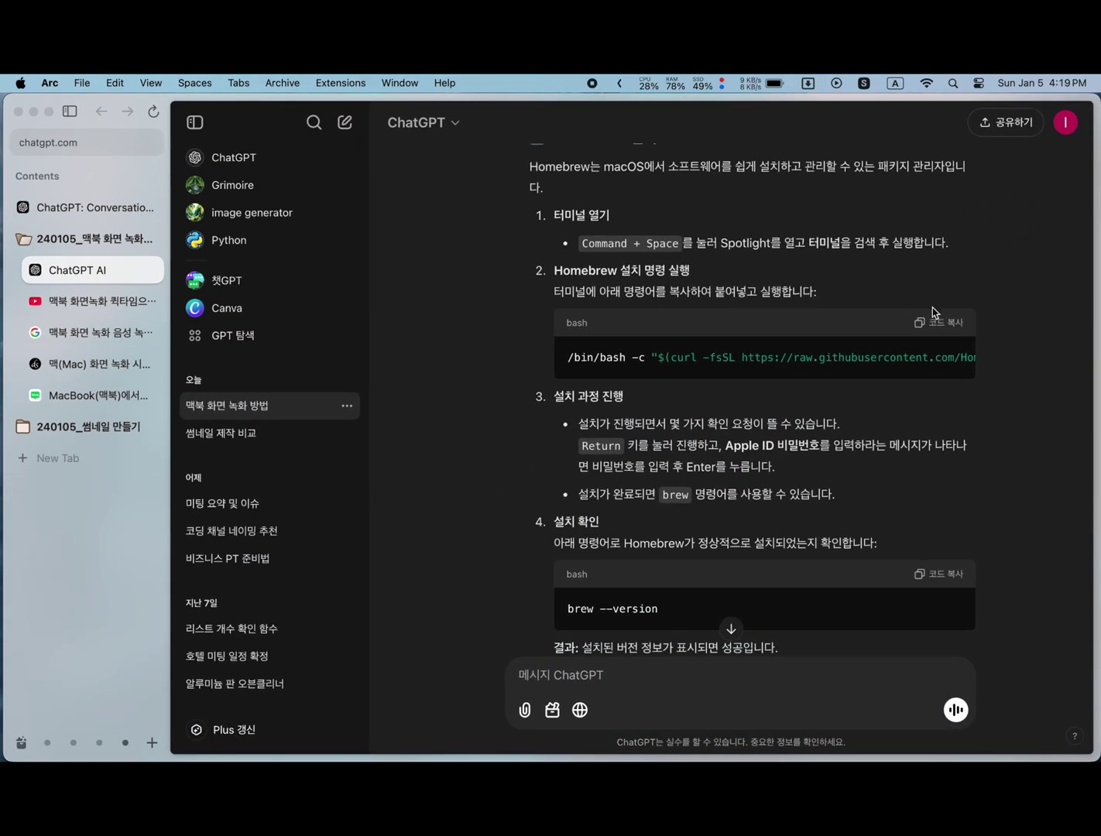
left_click(937, 326)
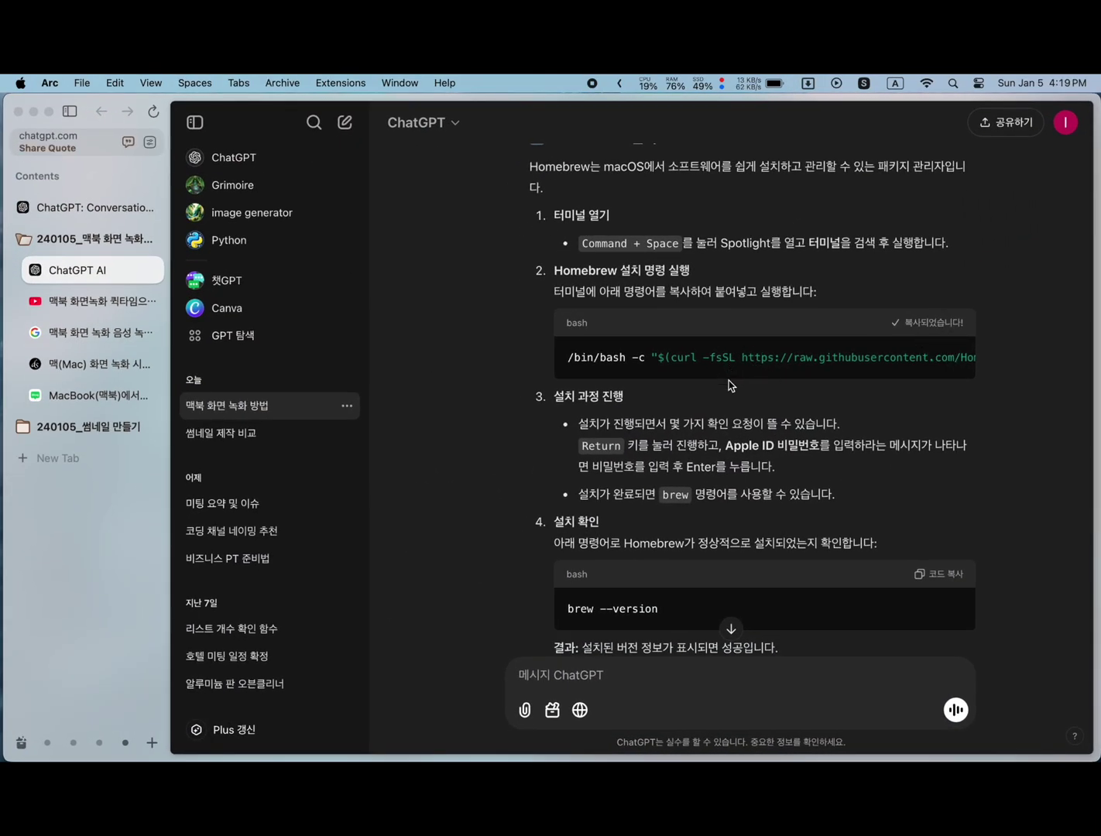
Run the copied Homebrew installation command in Terminal, authorize it with the account password and continue the installation
key("ctrl+Up")
left_click(836, 511)
type("/bin/bash -c \"$(curl -fsSL https://raw.githubusercontent.com/Homebrew/install/HEAD/install.sh)\"")
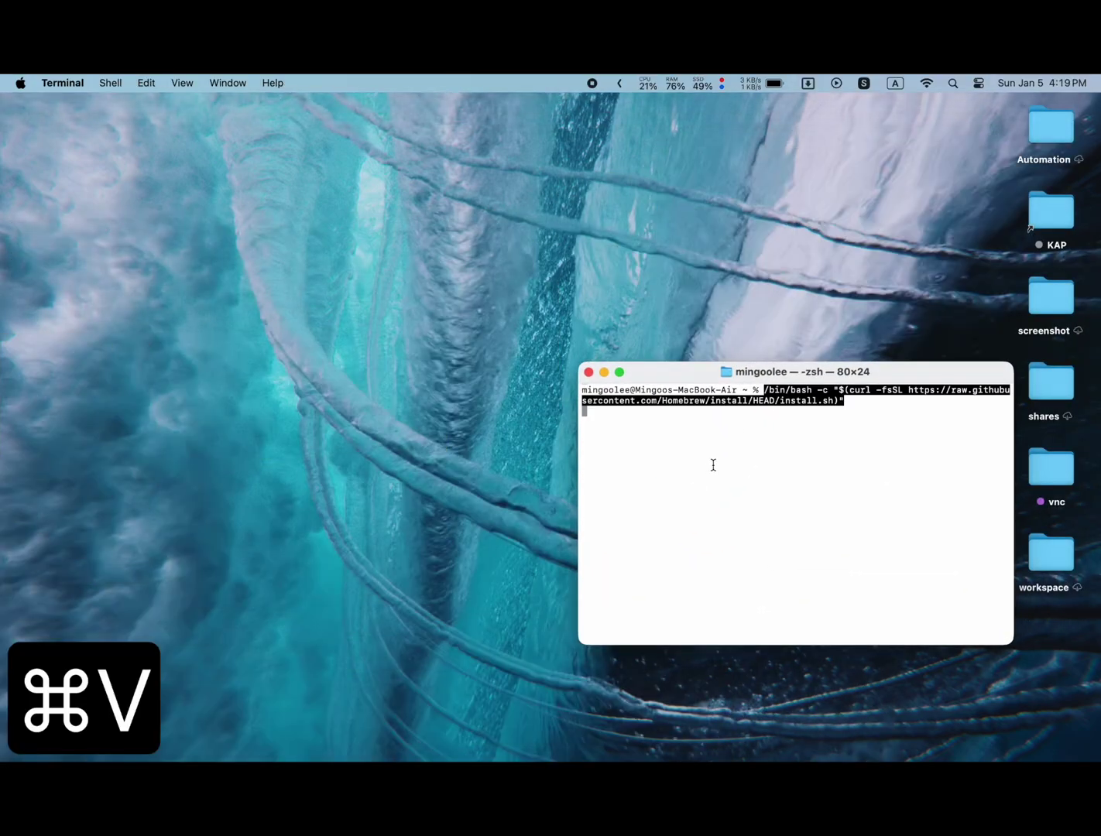
key("Return")
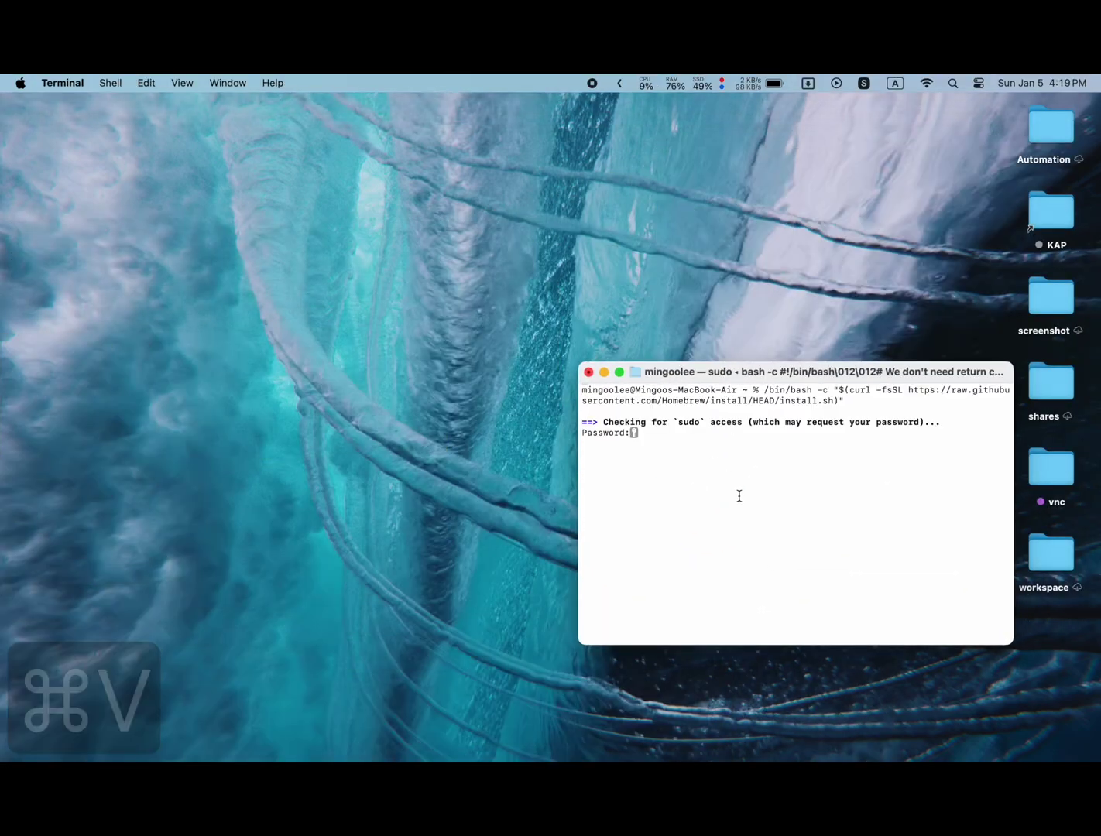
key("Return")
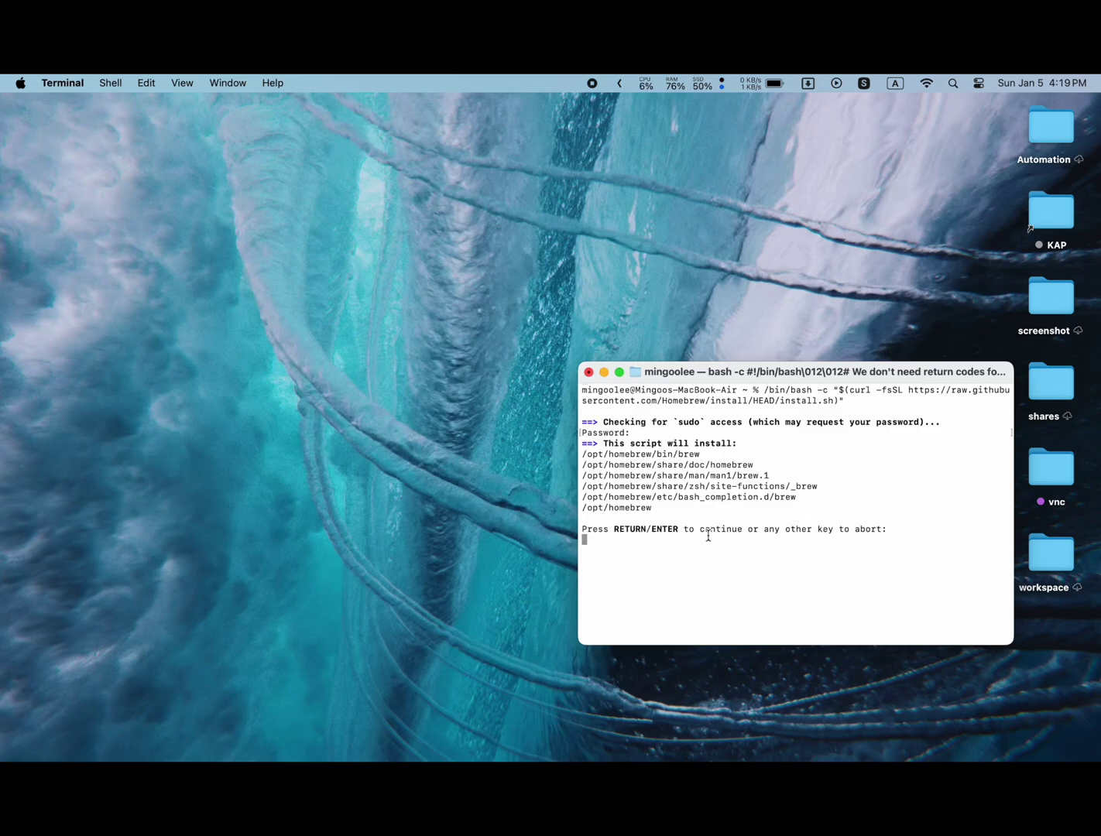
key("Return")
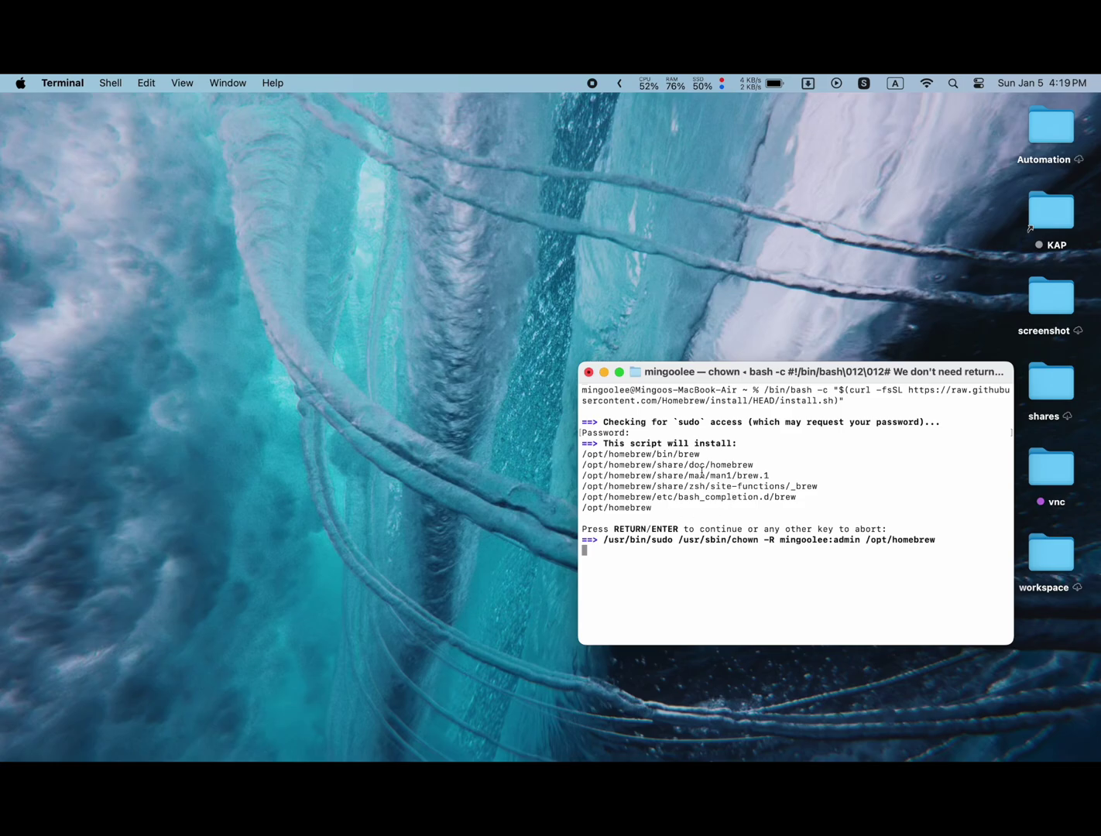
Return to the ChatGPT guide and copy the brew install blackhole-16ch command from its BlackHole installation section
key("ctrl+Up")
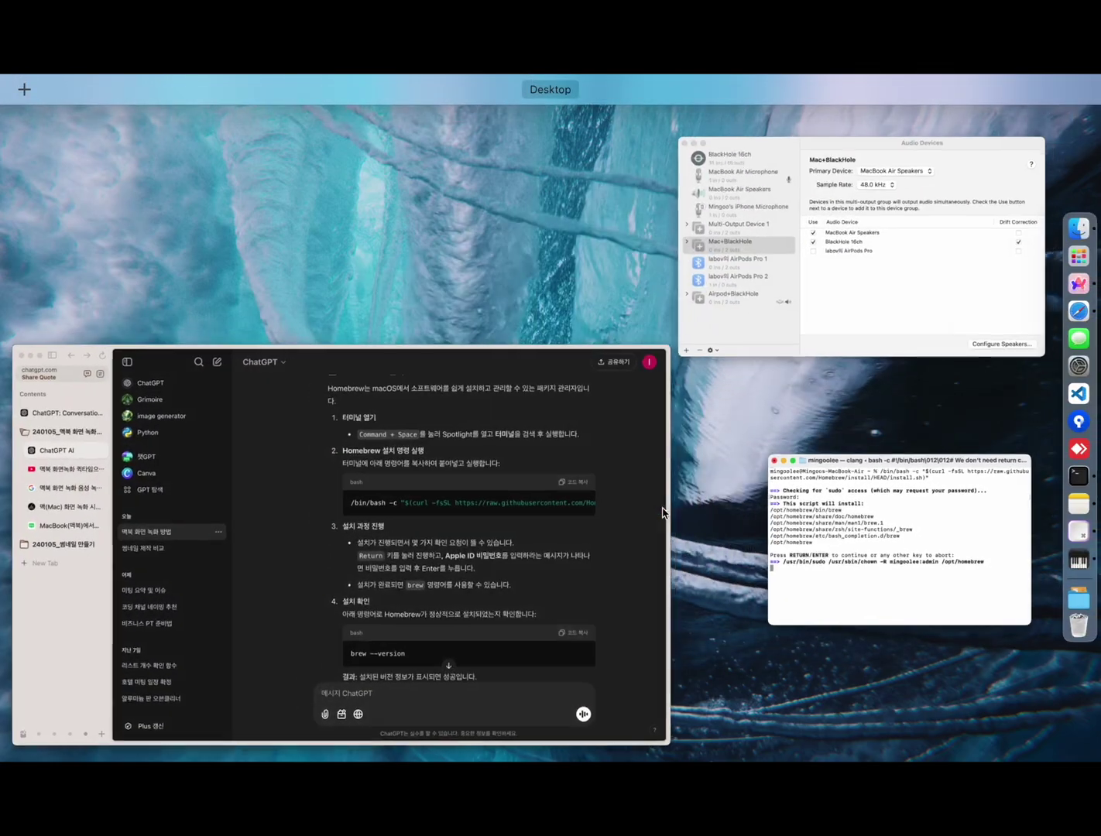
left_click(492, 484)
scroll(700, 399, "down", 5)
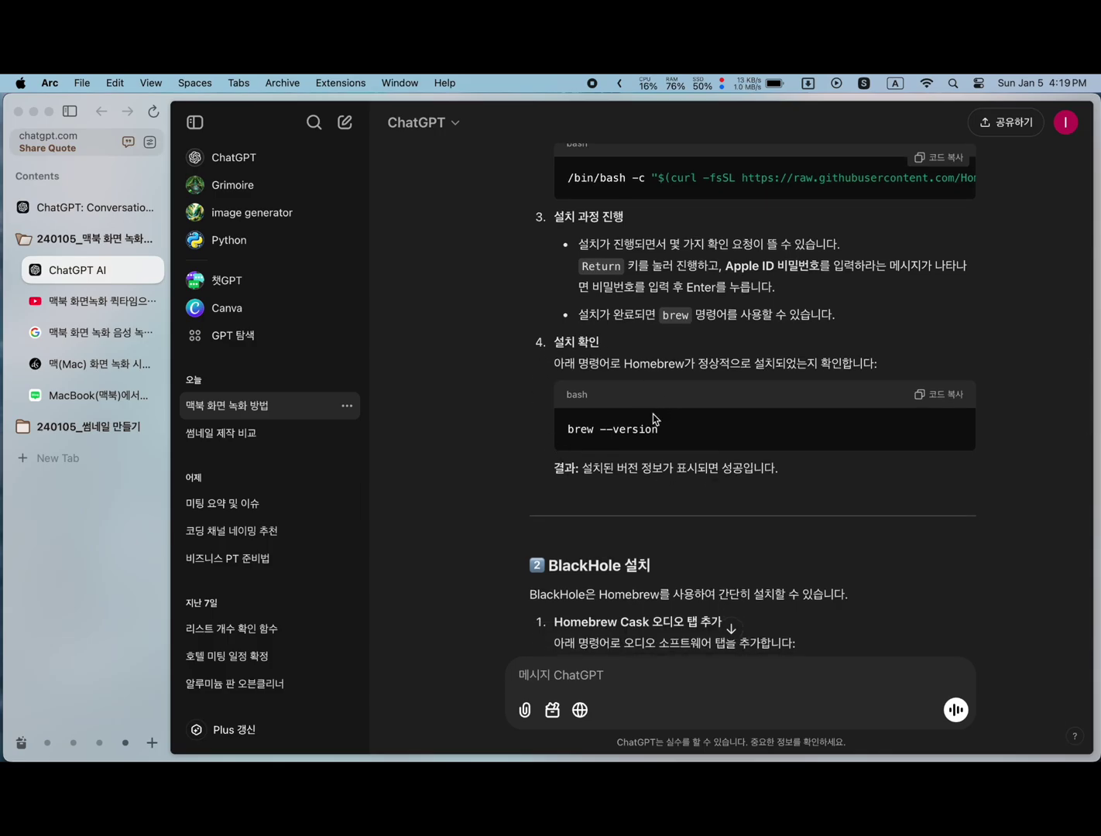
scroll(616, 425, "down", 8)
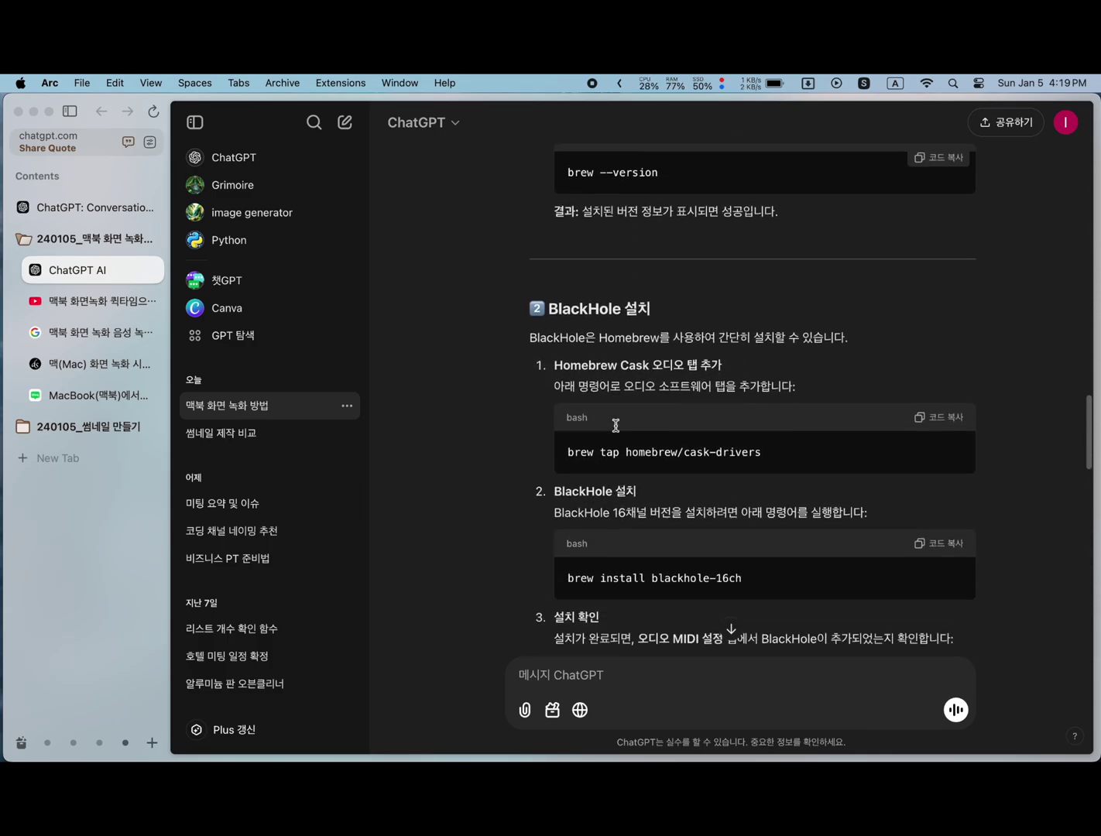
scroll(658, 389, "down", 3)
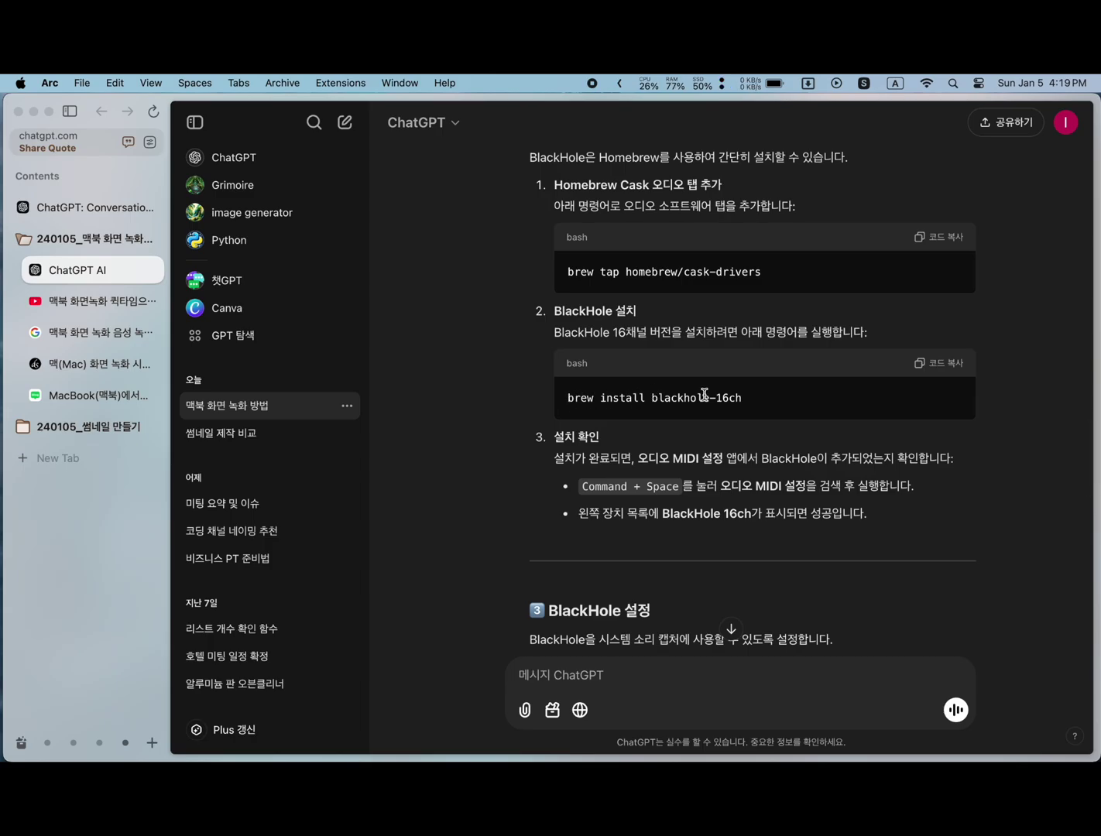
left_click(943, 363)
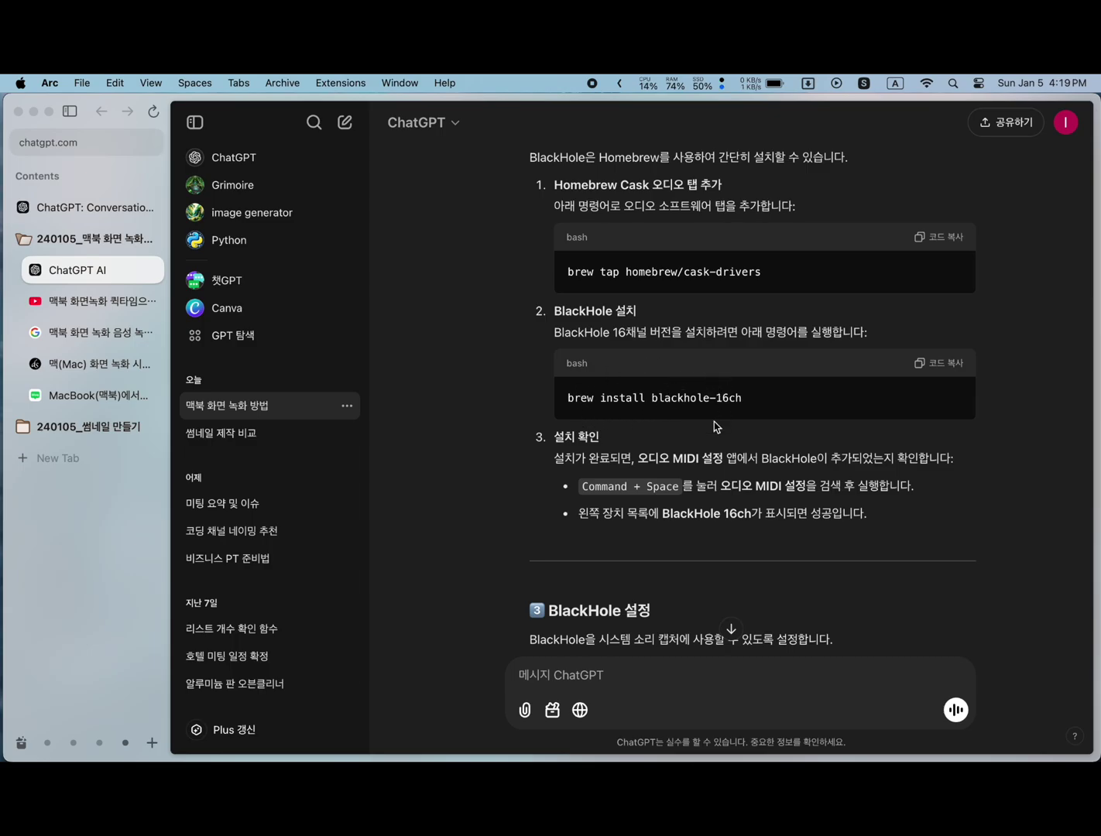
Switch to Terminal and run brew install blackhole-16ch, repeating the command once
key("ctrl+Up")
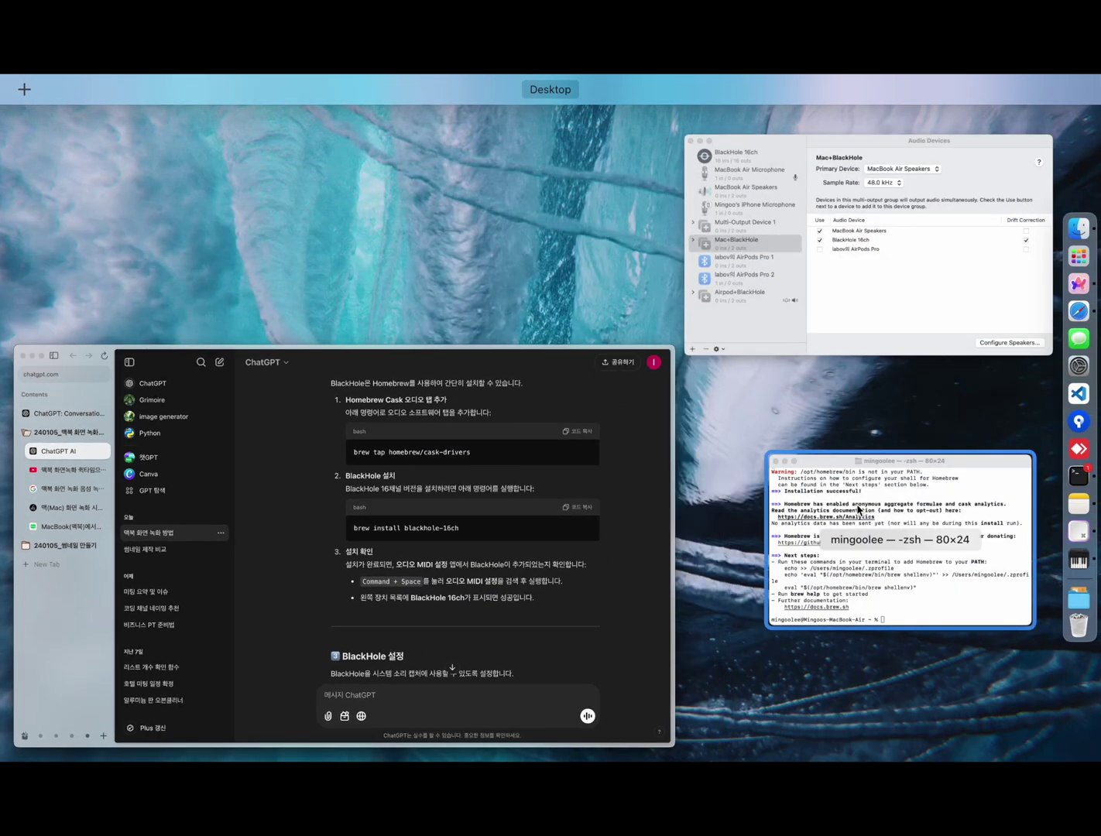
left_click(824, 520)
key("super+v")
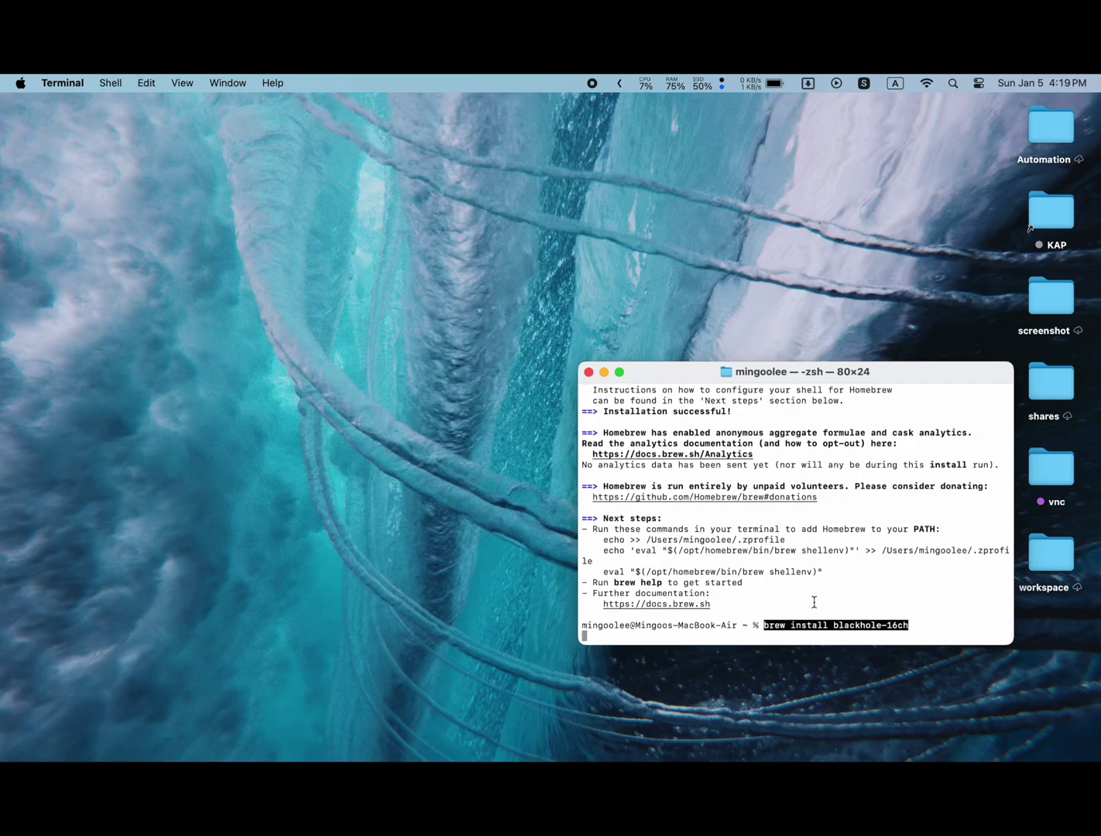
key("Return")
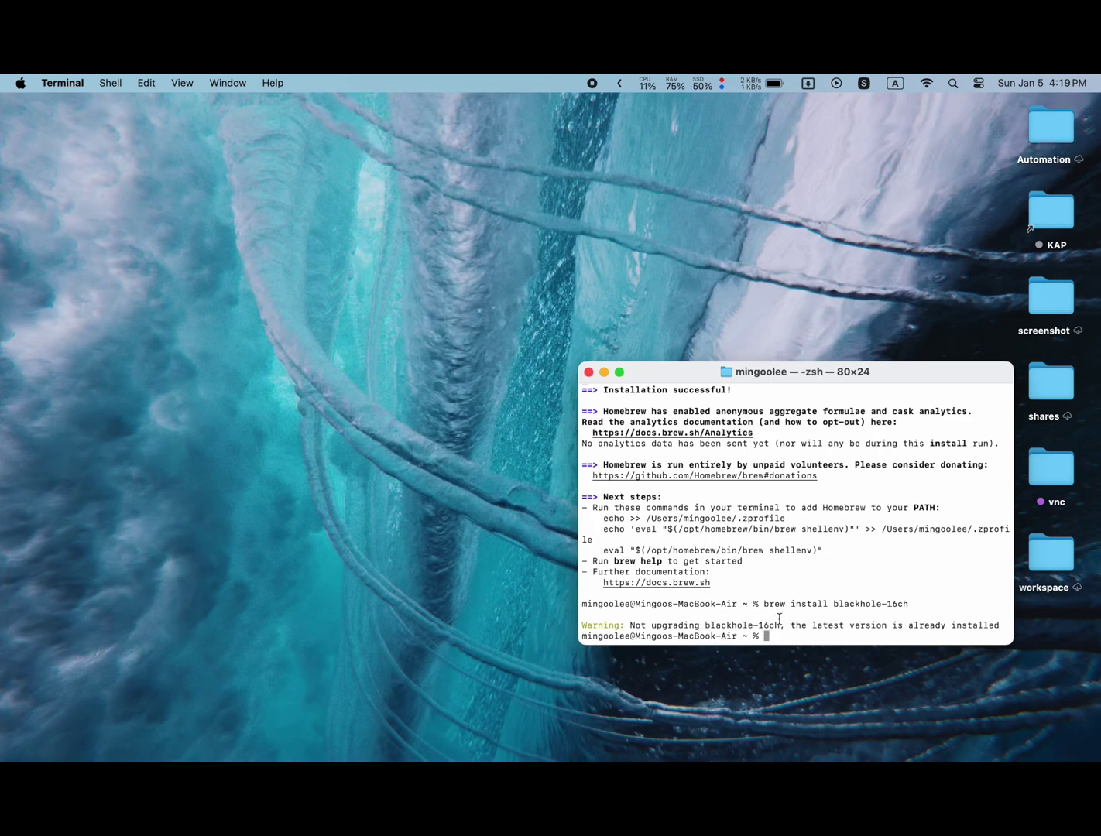
key("Up")
key("Return")
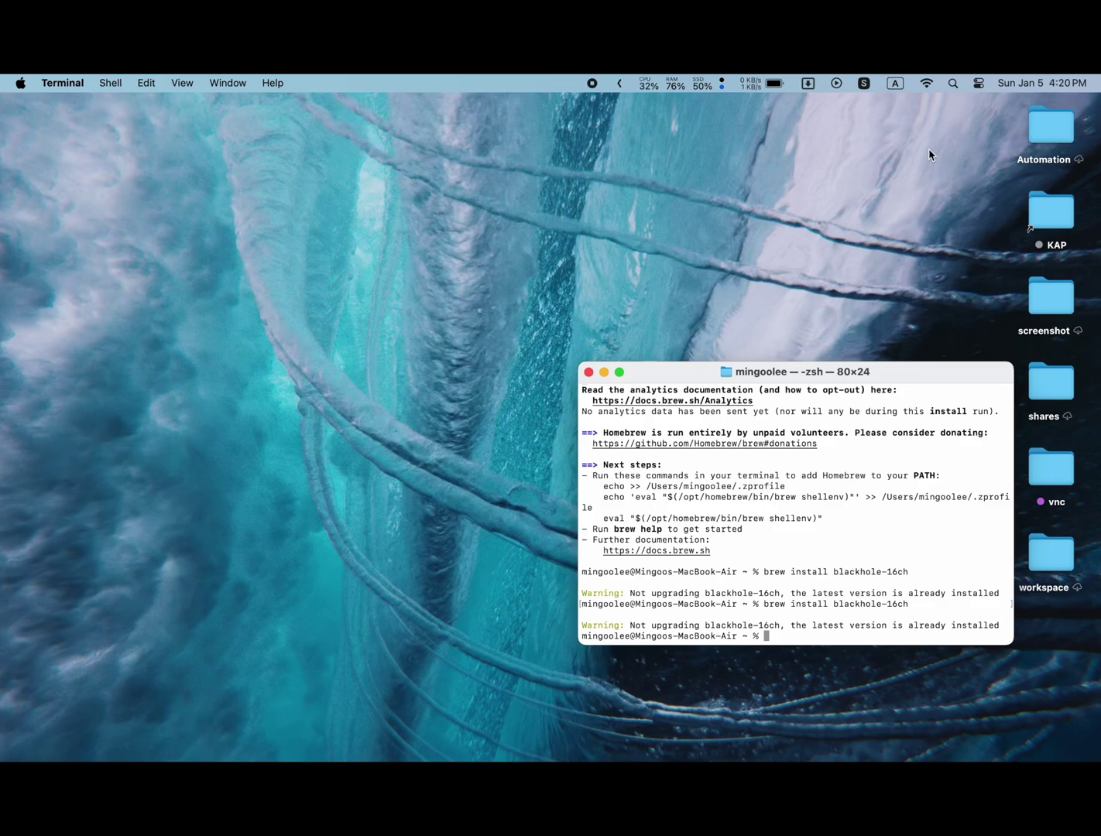
Examine the Mac's sound output devices for BlackHole 16ch and close the device list
left_click(979, 83)
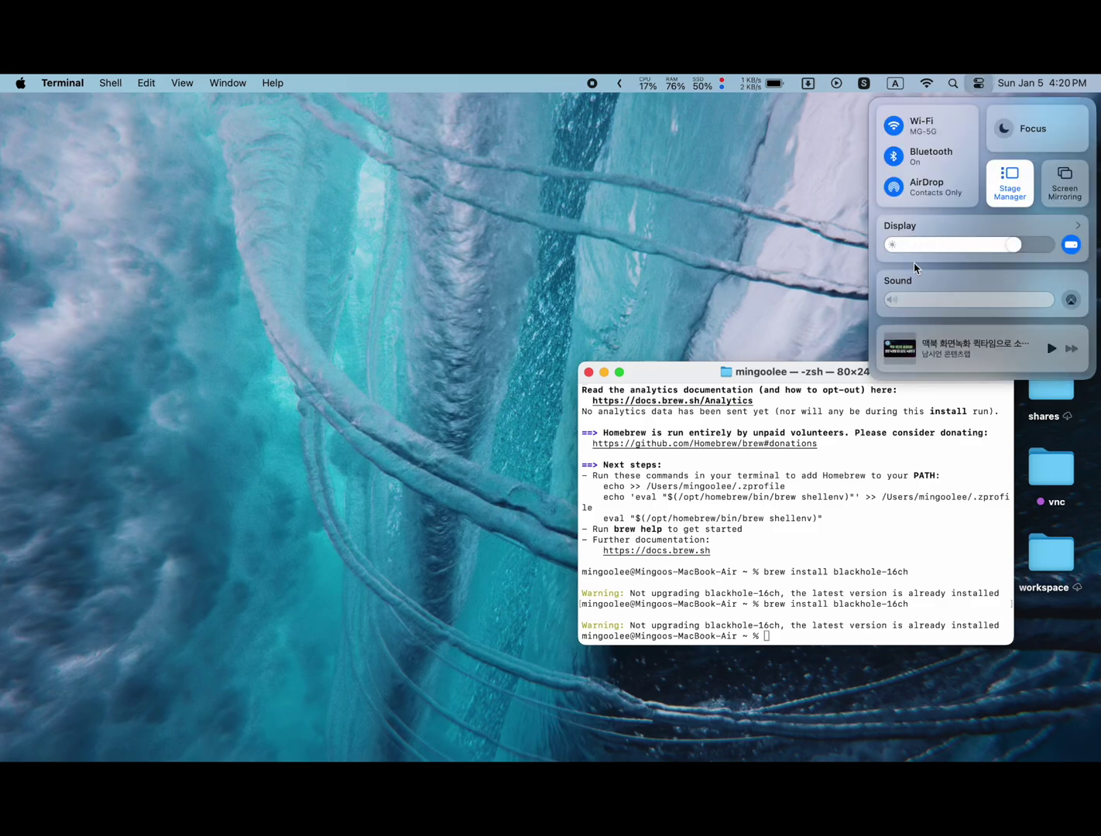
left_click(934, 285)
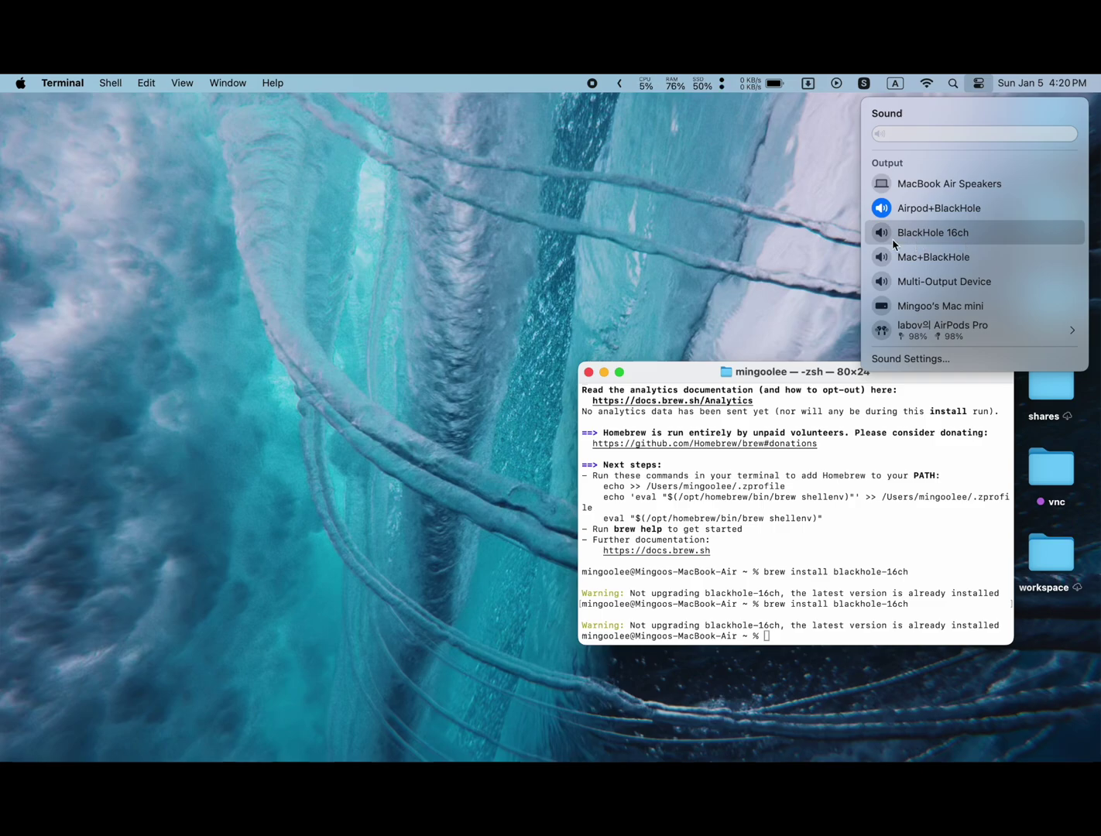
left_click(803, 249)
left_click(59, 535)
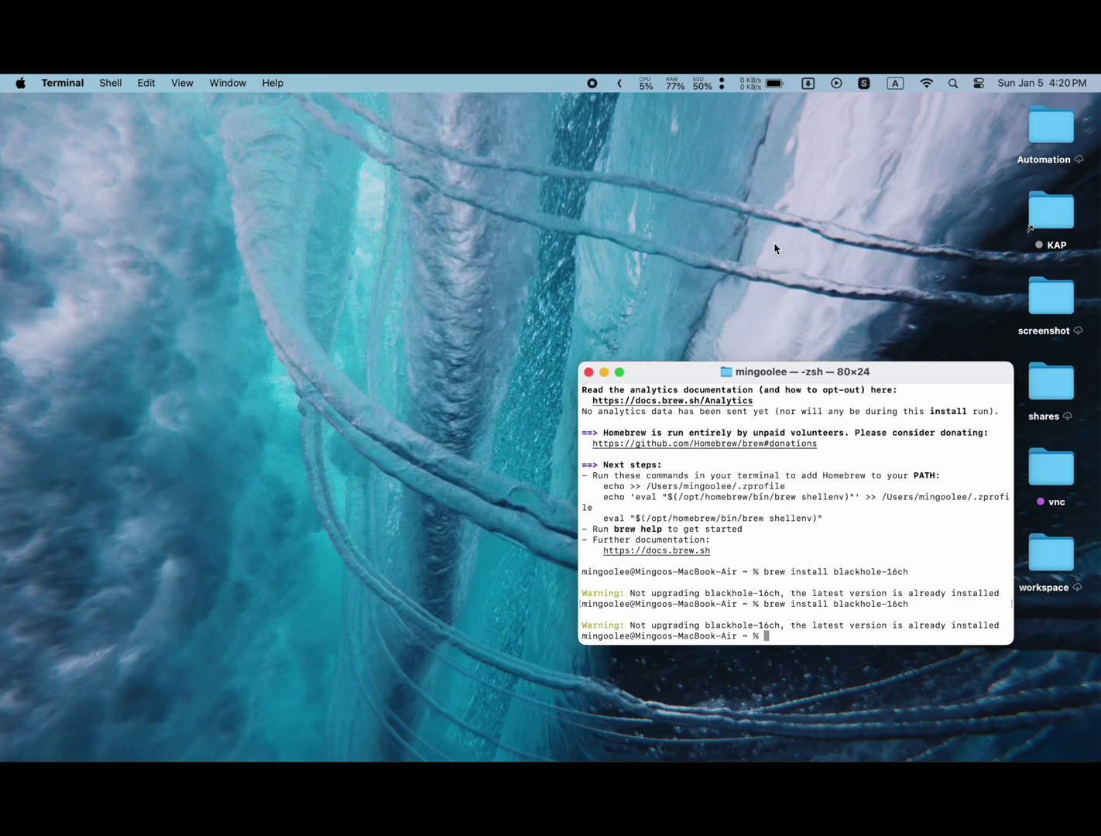
Switch to the Tistory post in the browser and read how to open Audio MIDI Setup and create a multi-output device
key("ctrl+Up")
left_click(319, 436)
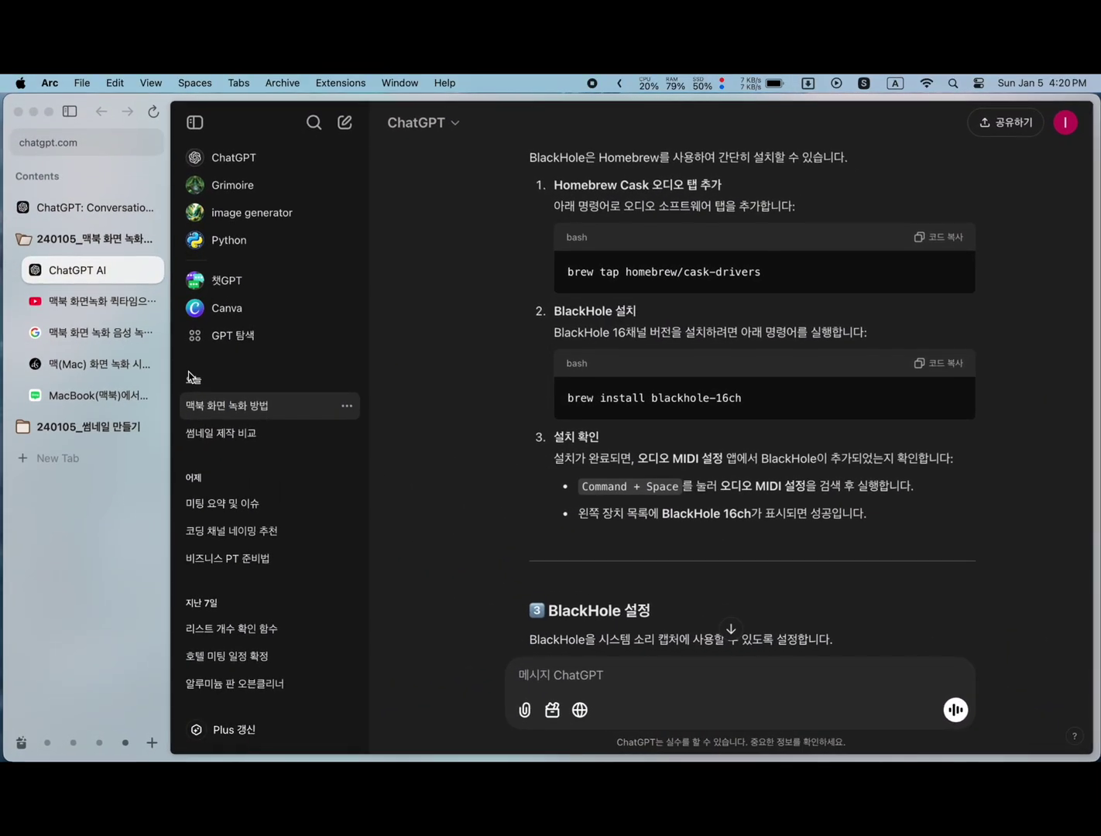
left_click(96, 370)
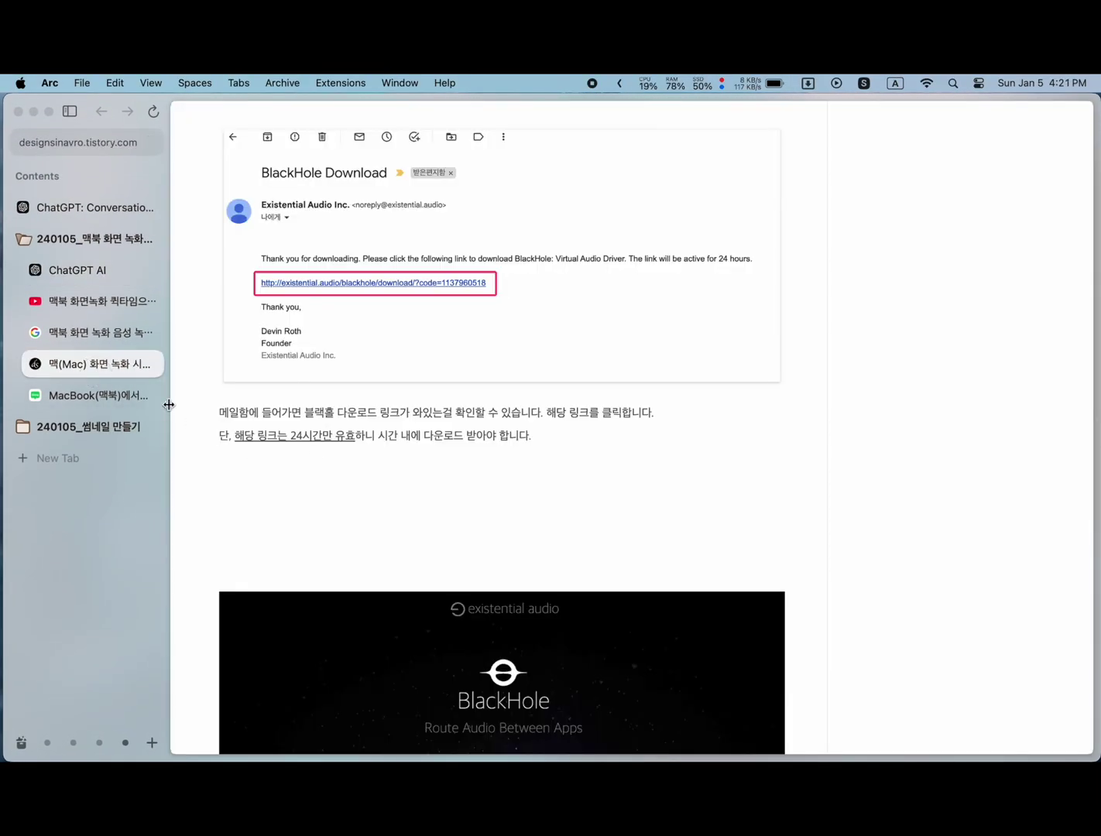
scroll(331, 398, "down", 5)
scroll(331, 510, "down", 10)
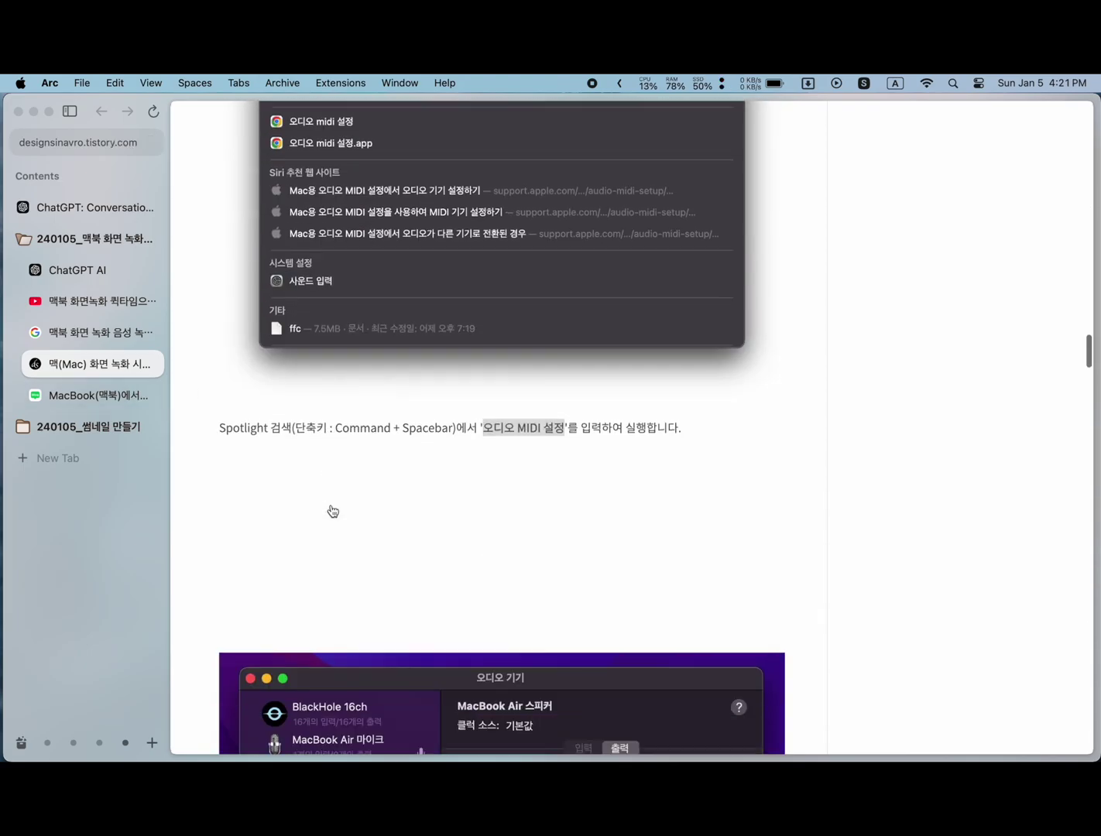
scroll(332, 510, "down", 8)
scroll(331, 510, "up", 15)
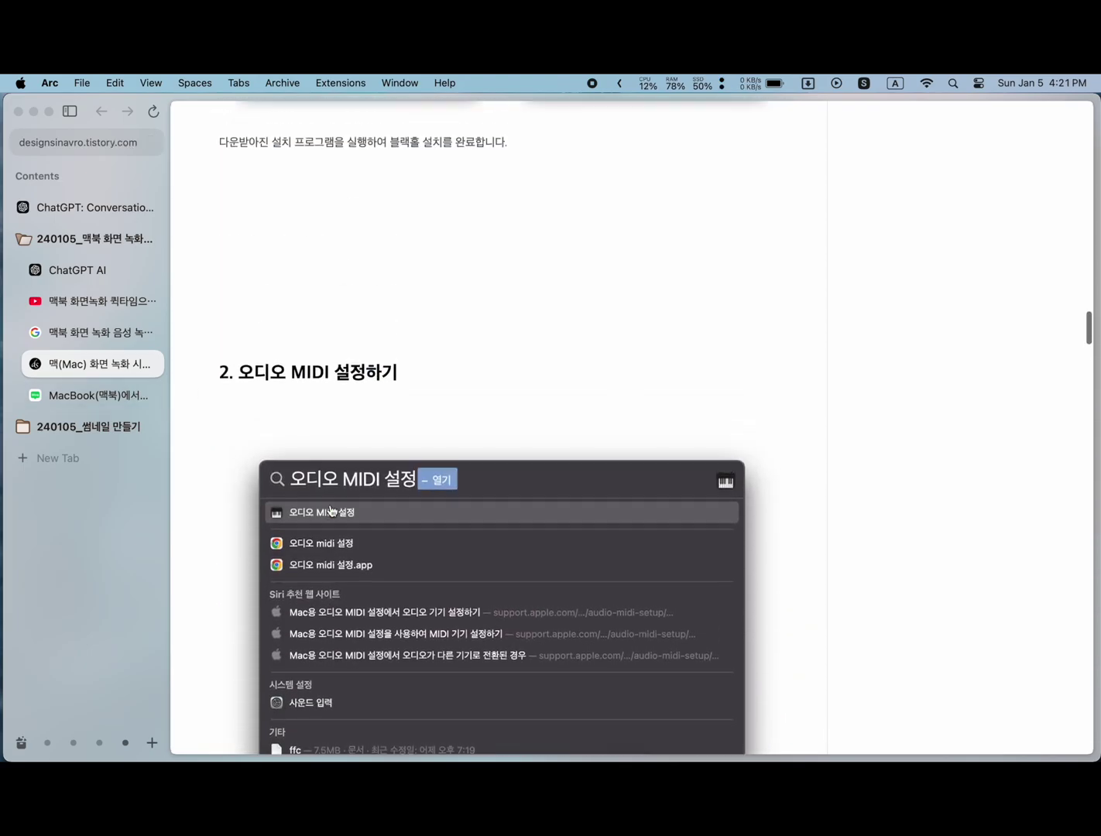
scroll(330, 510, "down", 5)
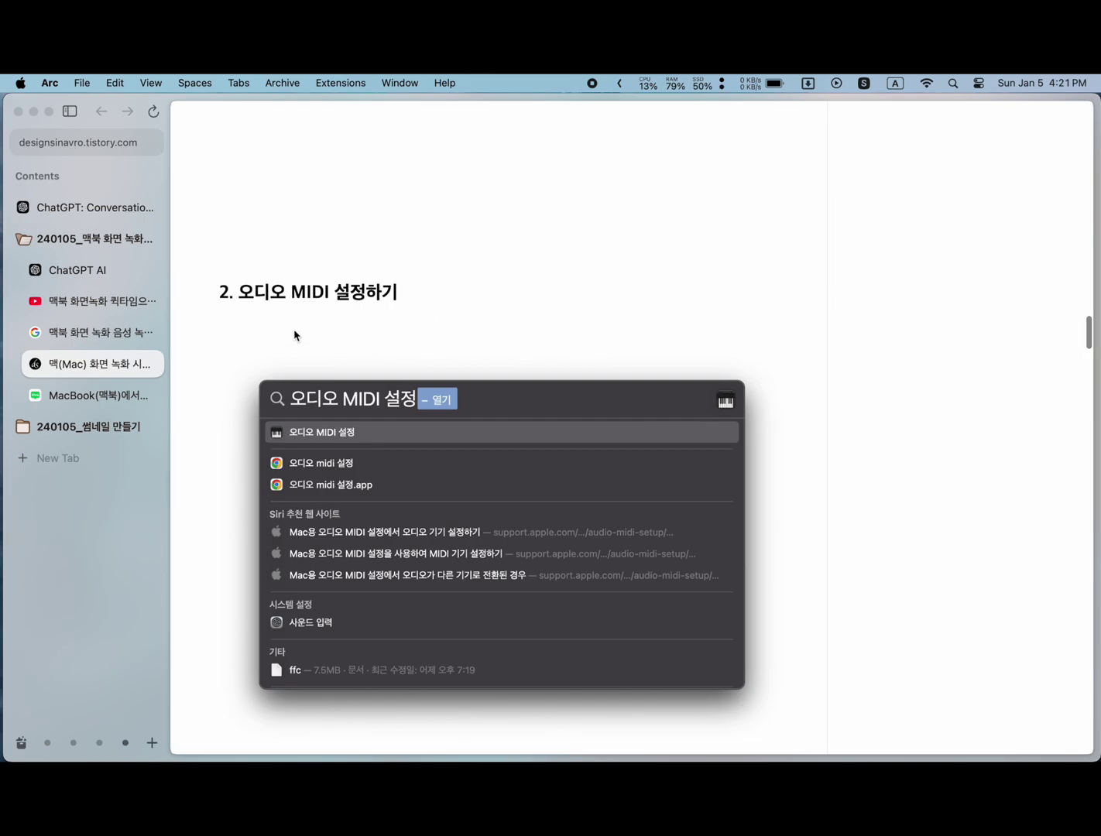
scroll(299, 285, "down", 10)
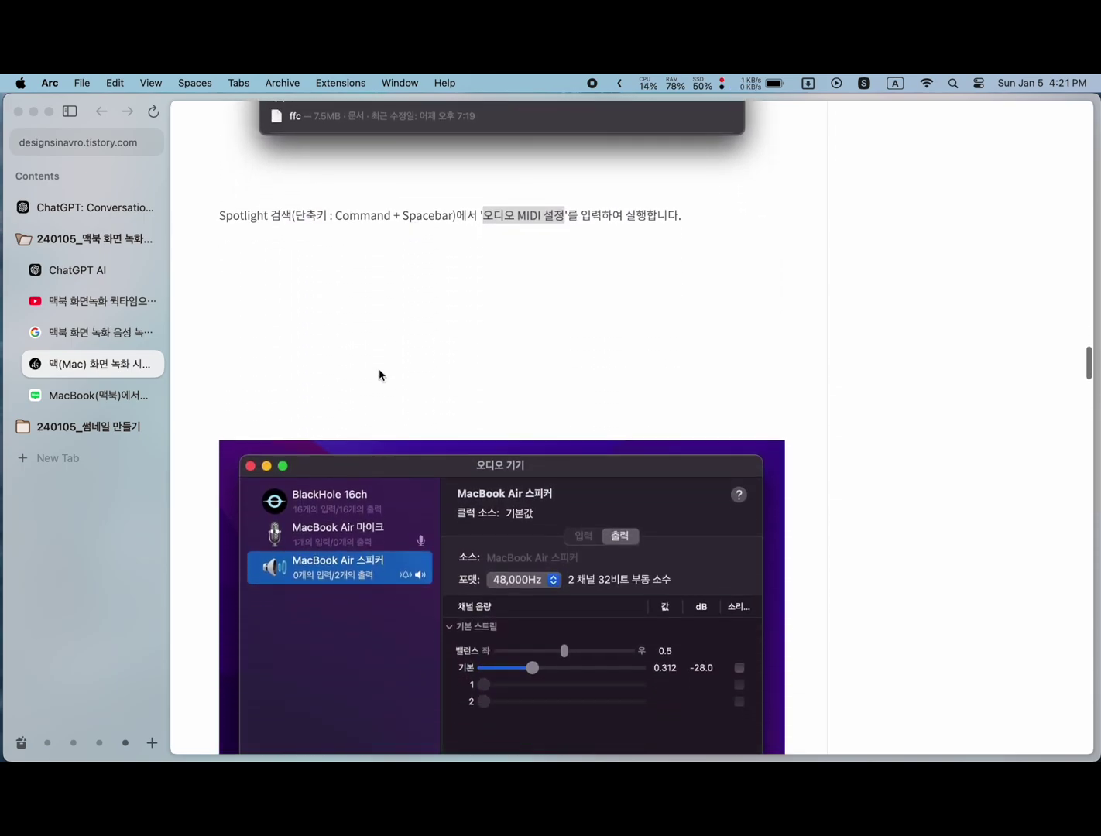
scroll(378, 372, "down", 2)
scroll(380, 387, "down", 3)
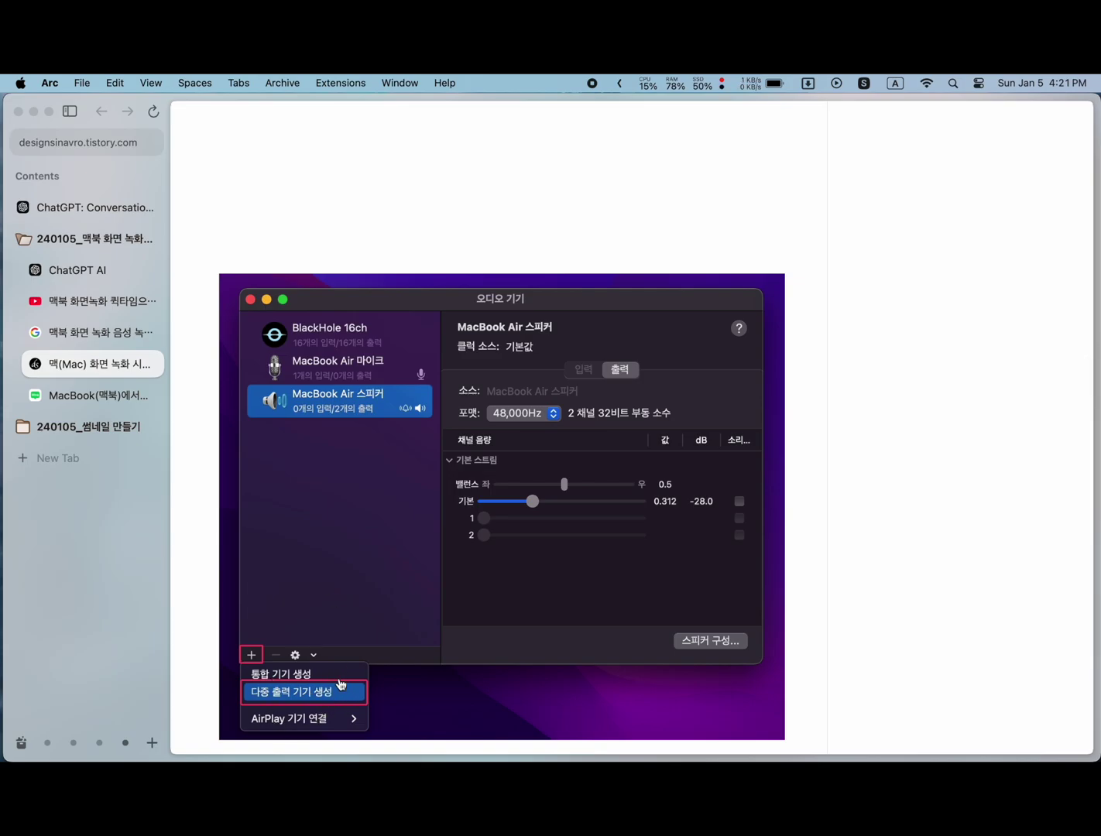
Read section 2-1 on recording while hearing the Mac speakers, covering device selection, matching sample rates and renaming the multi-output device
scroll(344, 689, "down", 10)
scroll(350, 685, "down", 13)
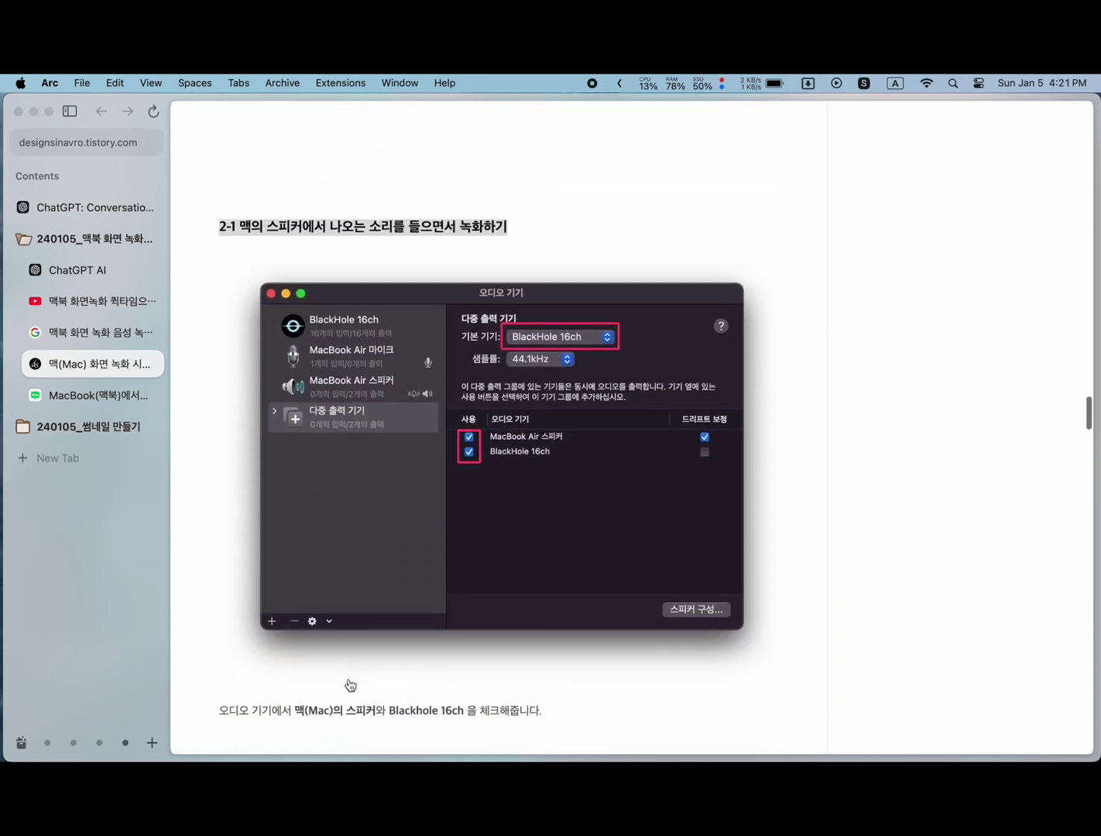
scroll(399, 637, "down", 12)
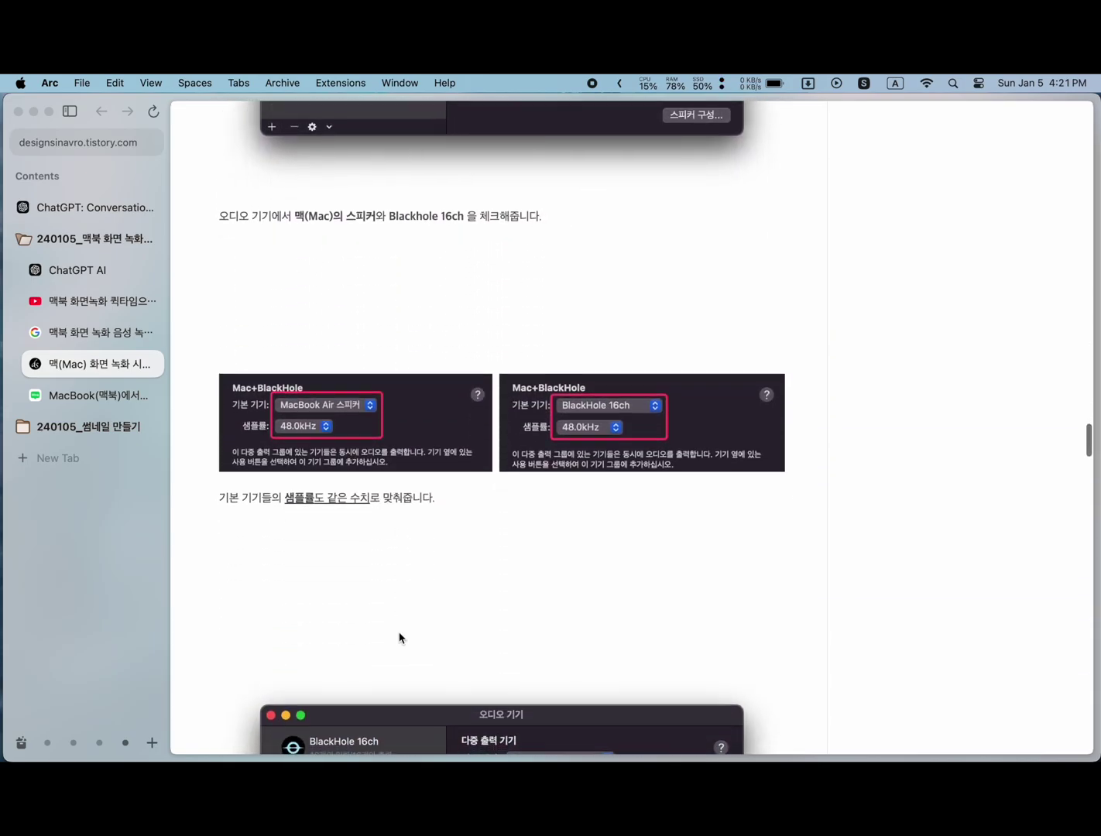
scroll(399, 637, "down", 1)
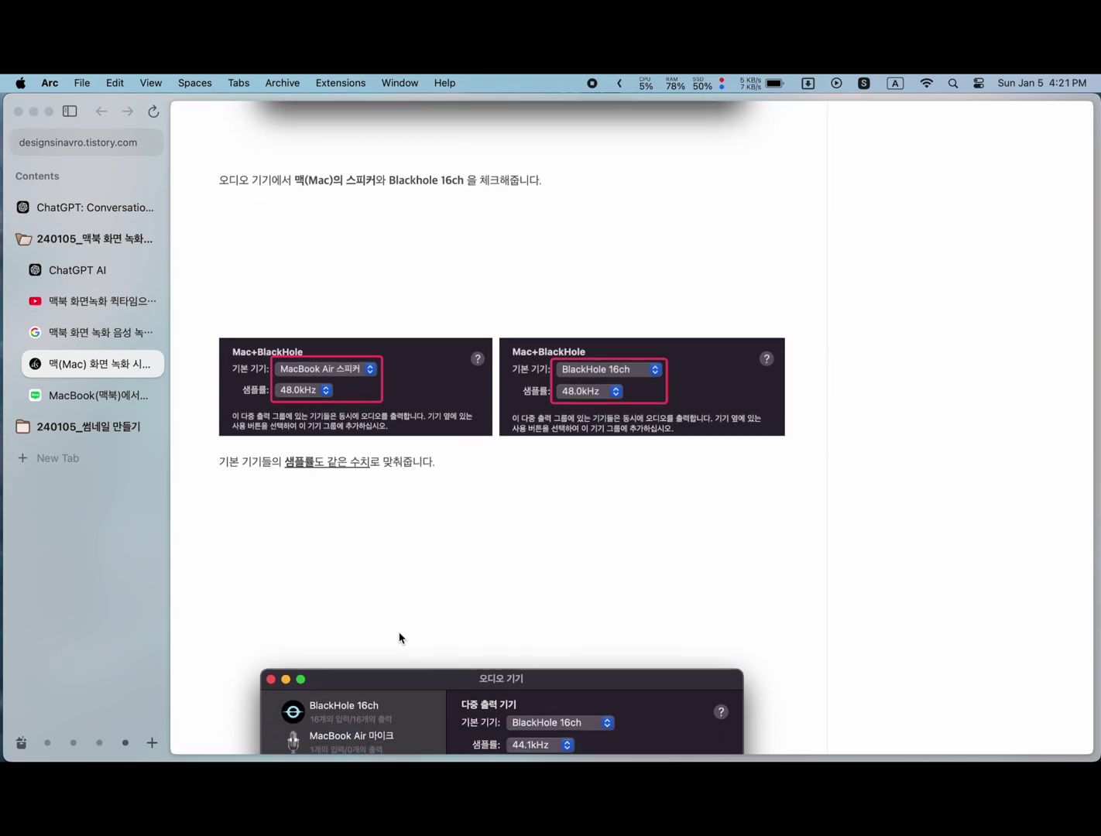
scroll(392, 633, "down", 10)
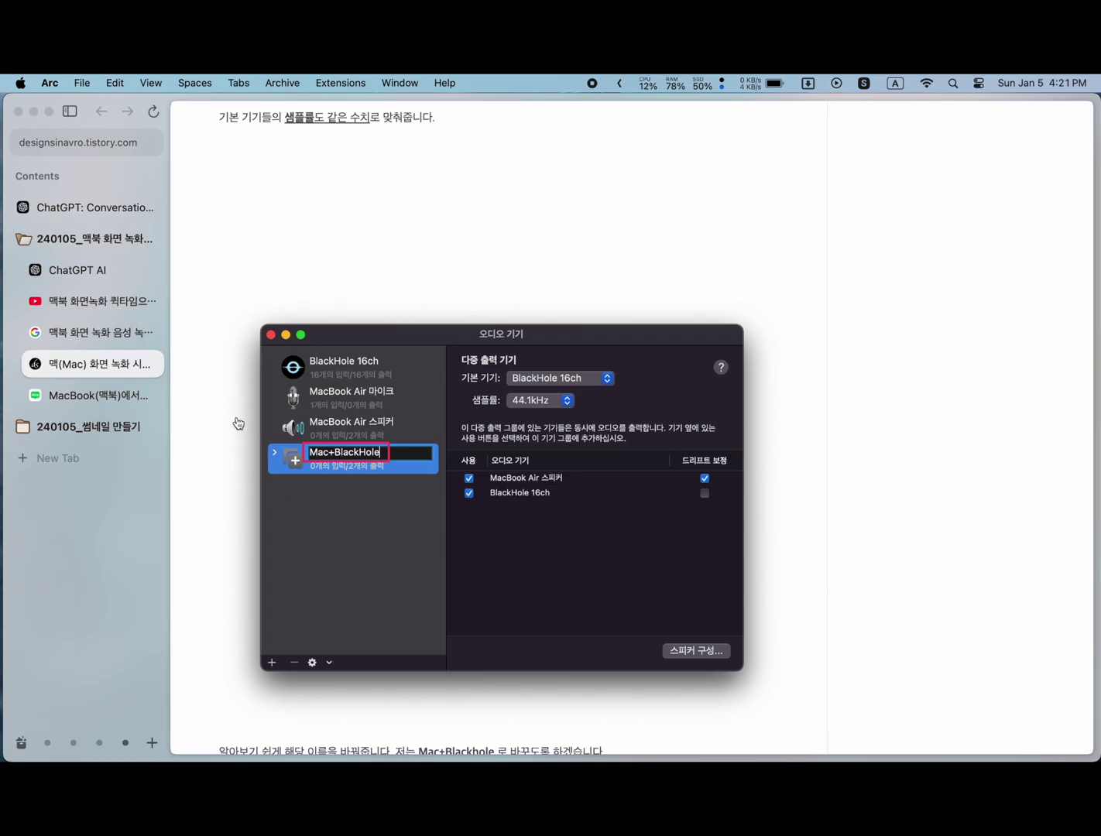
Switch to Audio MIDI Setup and create a new multi-output device
key("super+space")
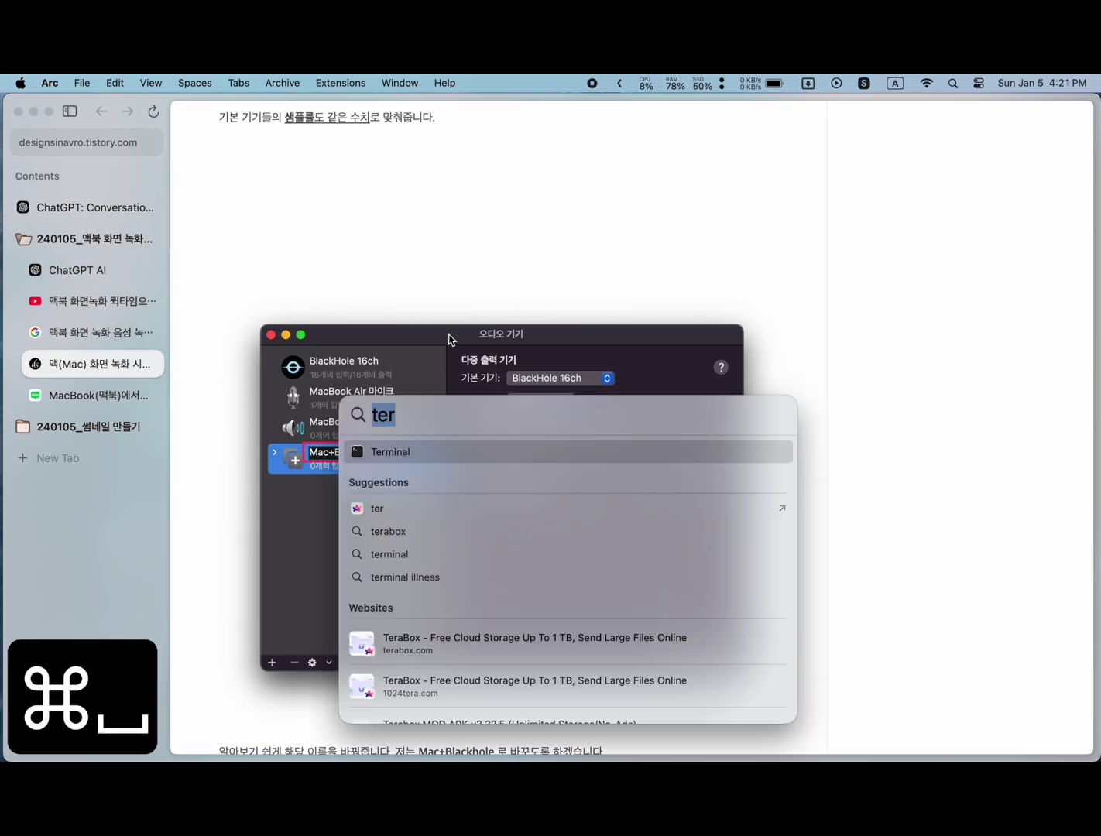
type("au")
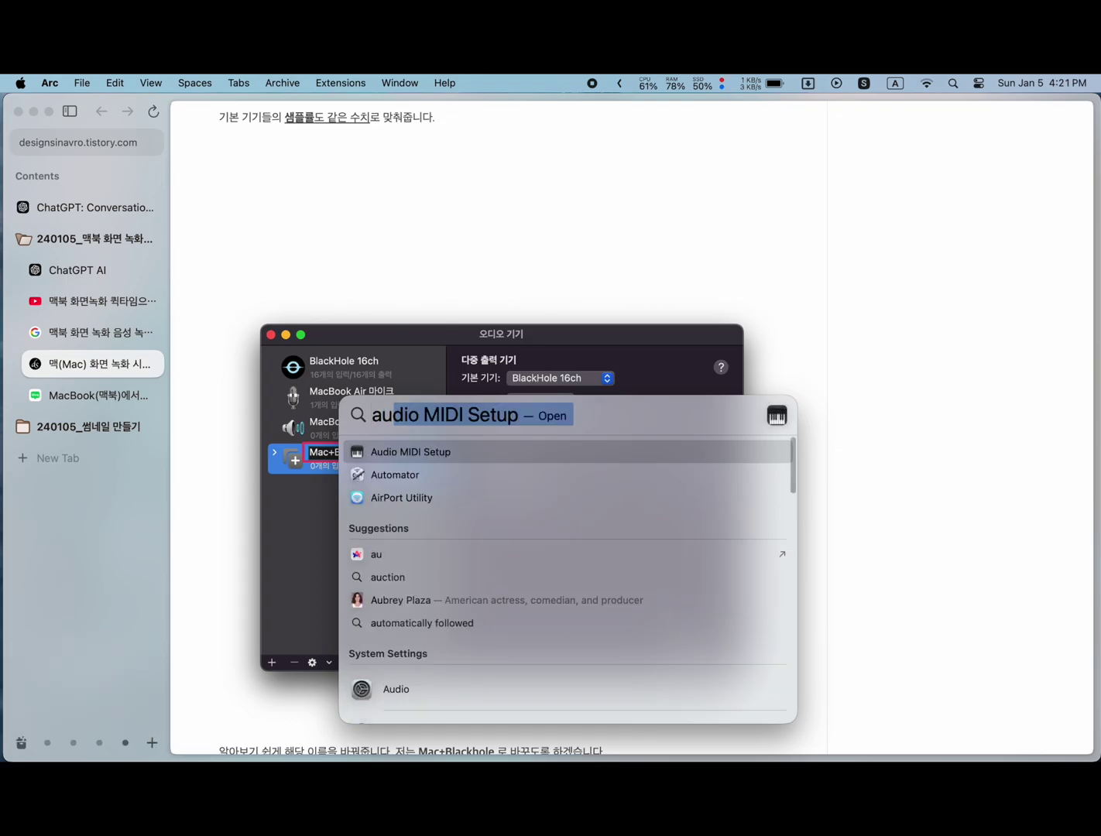
key("Return")
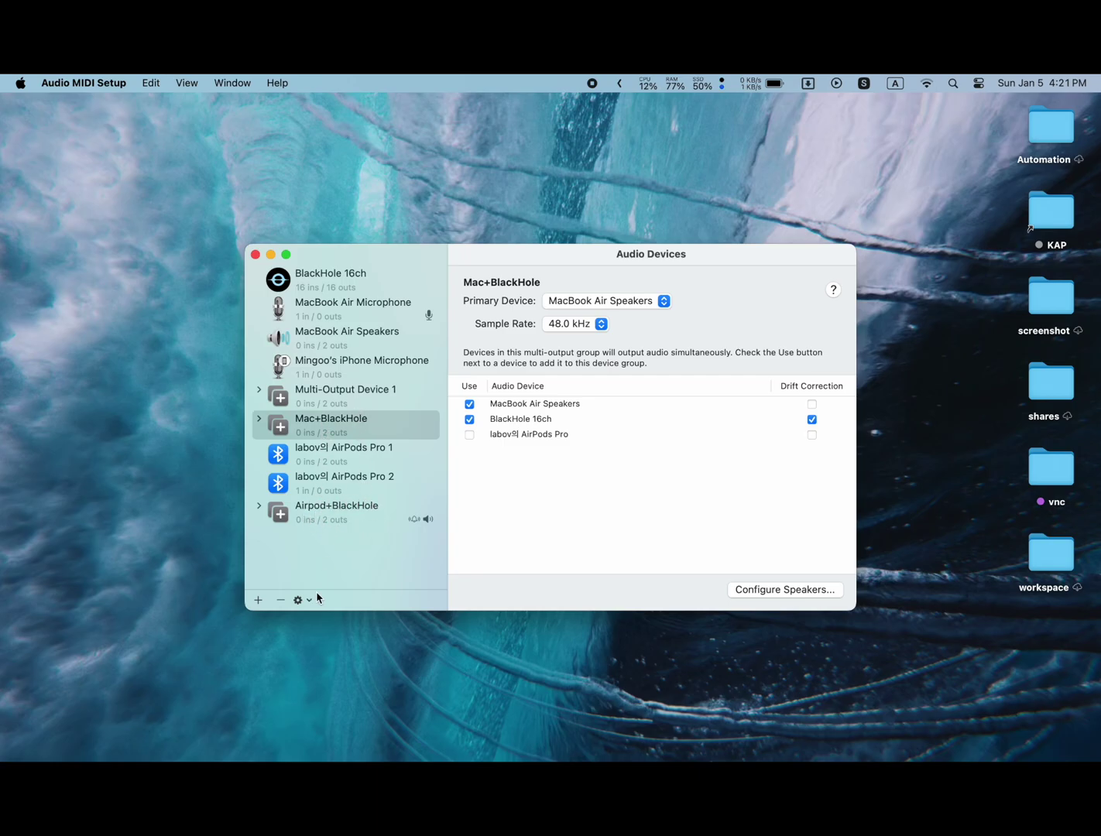
left_click(257, 600)
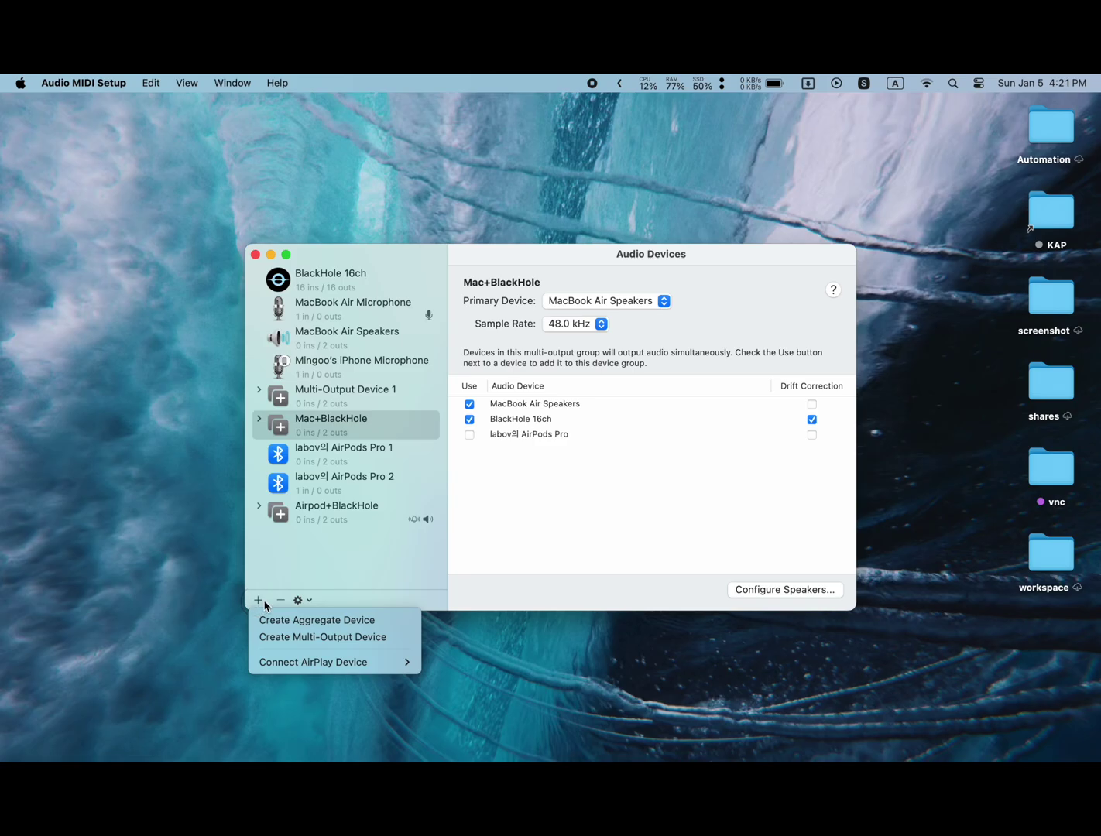
left_click(335, 644)
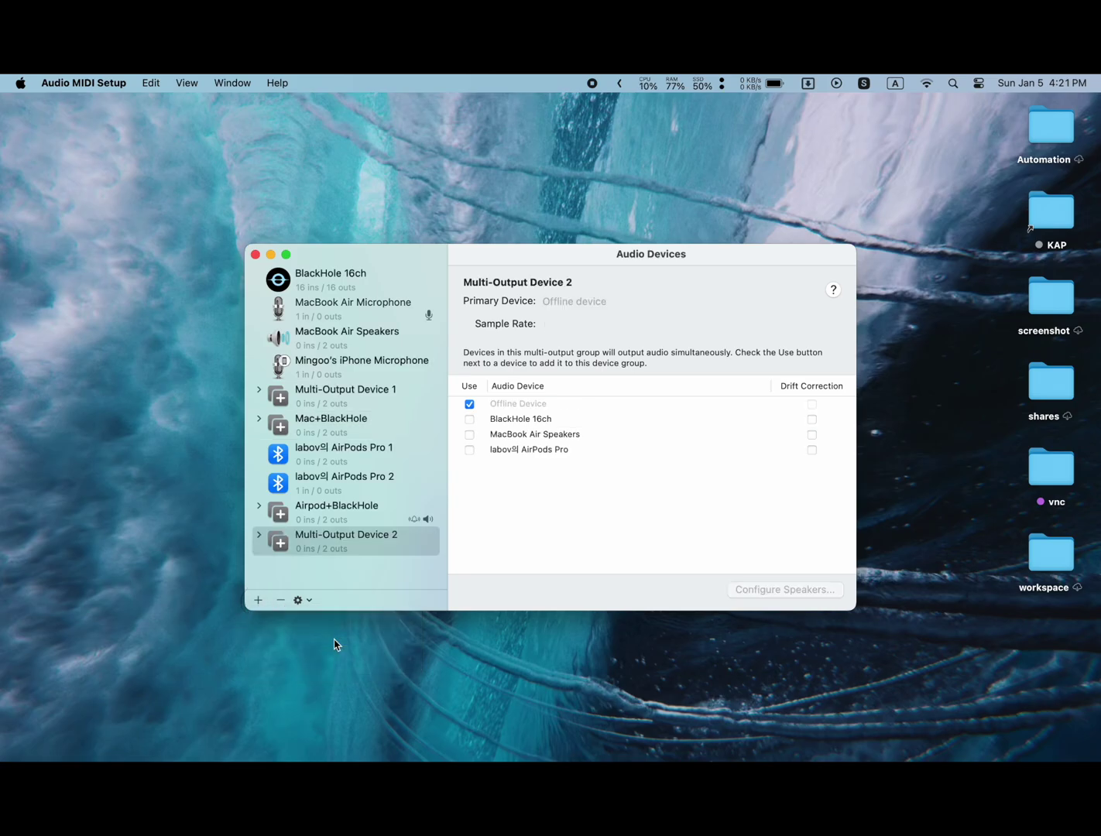
Include BlackHole 16ch and MacBook Air Speakers in the new multi-output device, leaving the AirPods Pro out
left_click(470, 423)
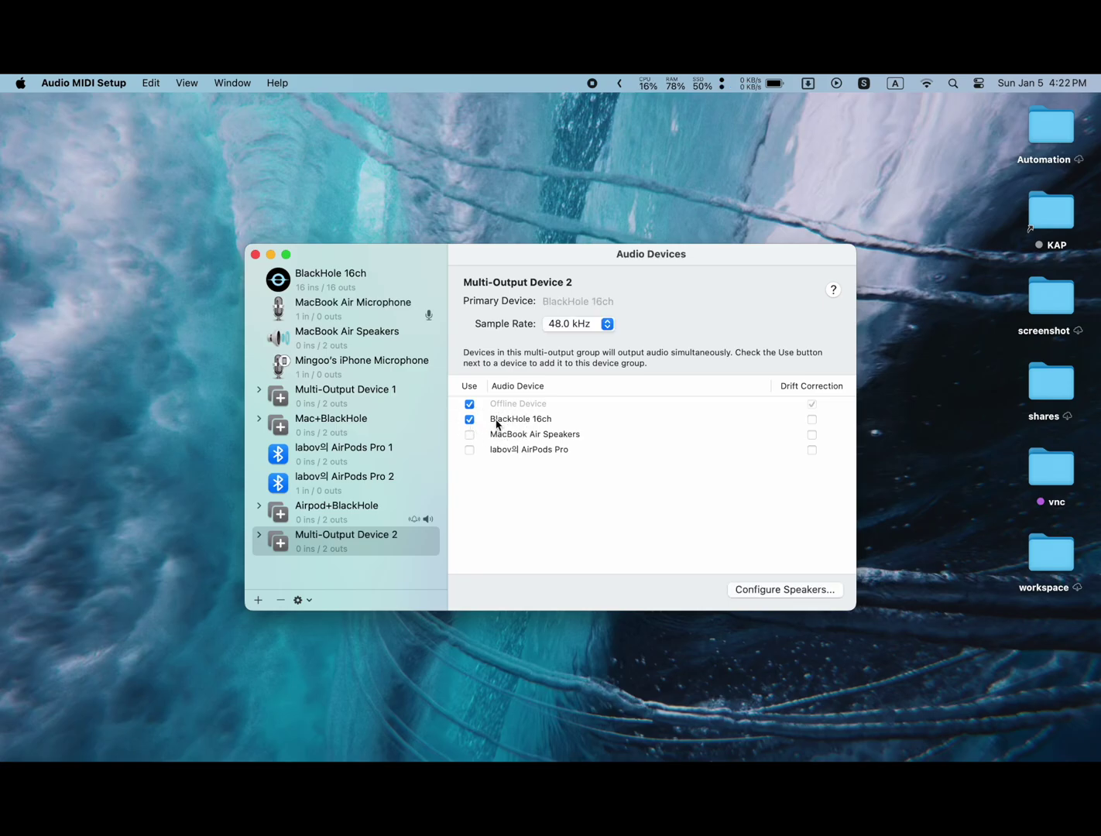
left_click(470, 453)
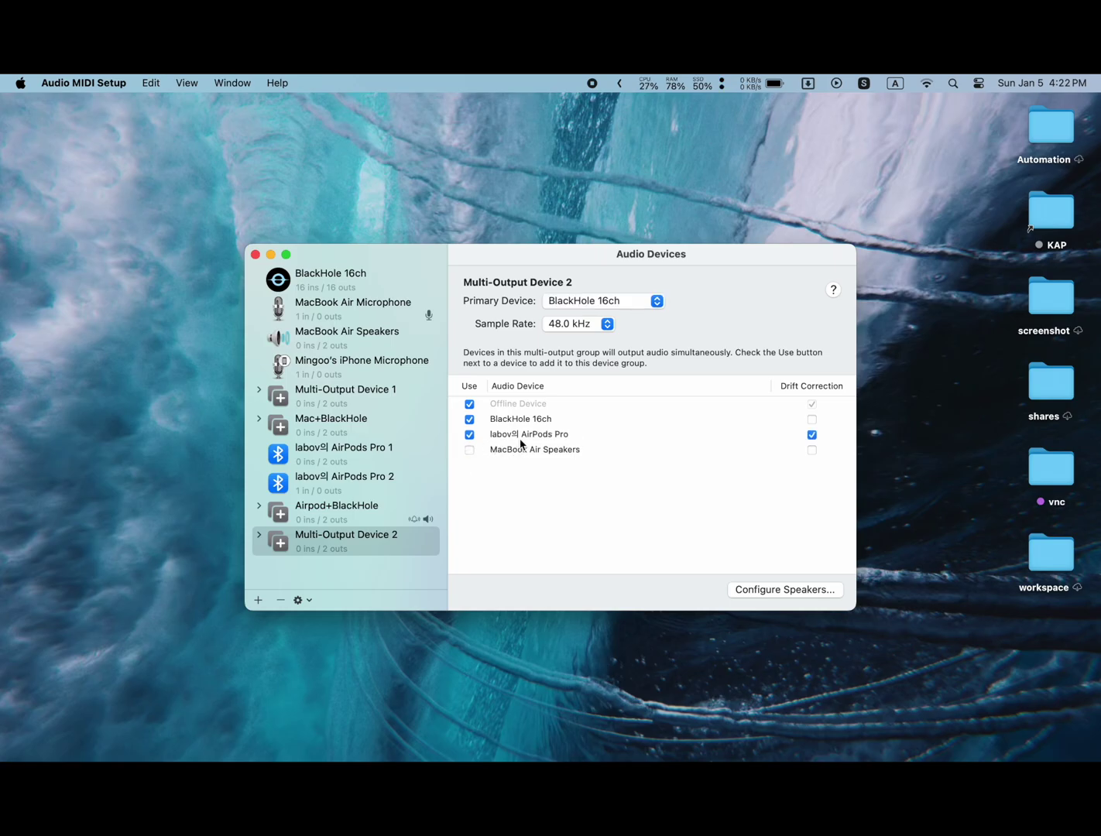
left_click(470, 435)
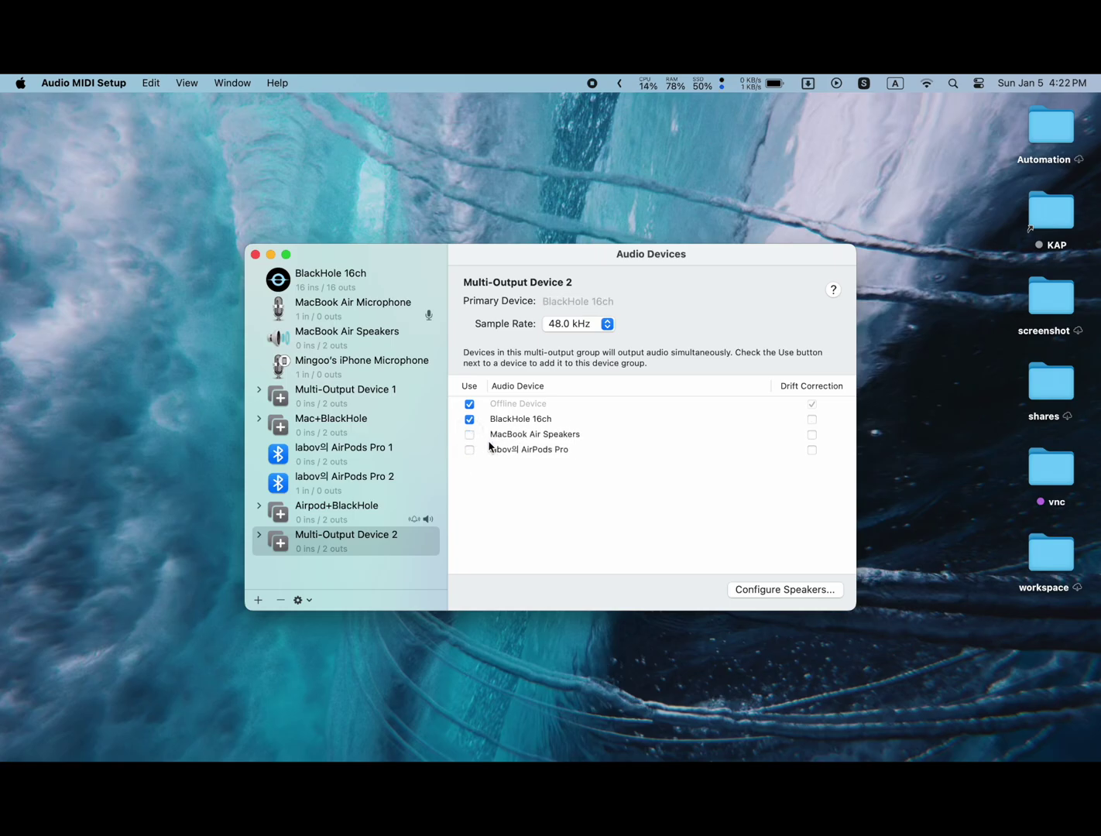
left_click(470, 435)
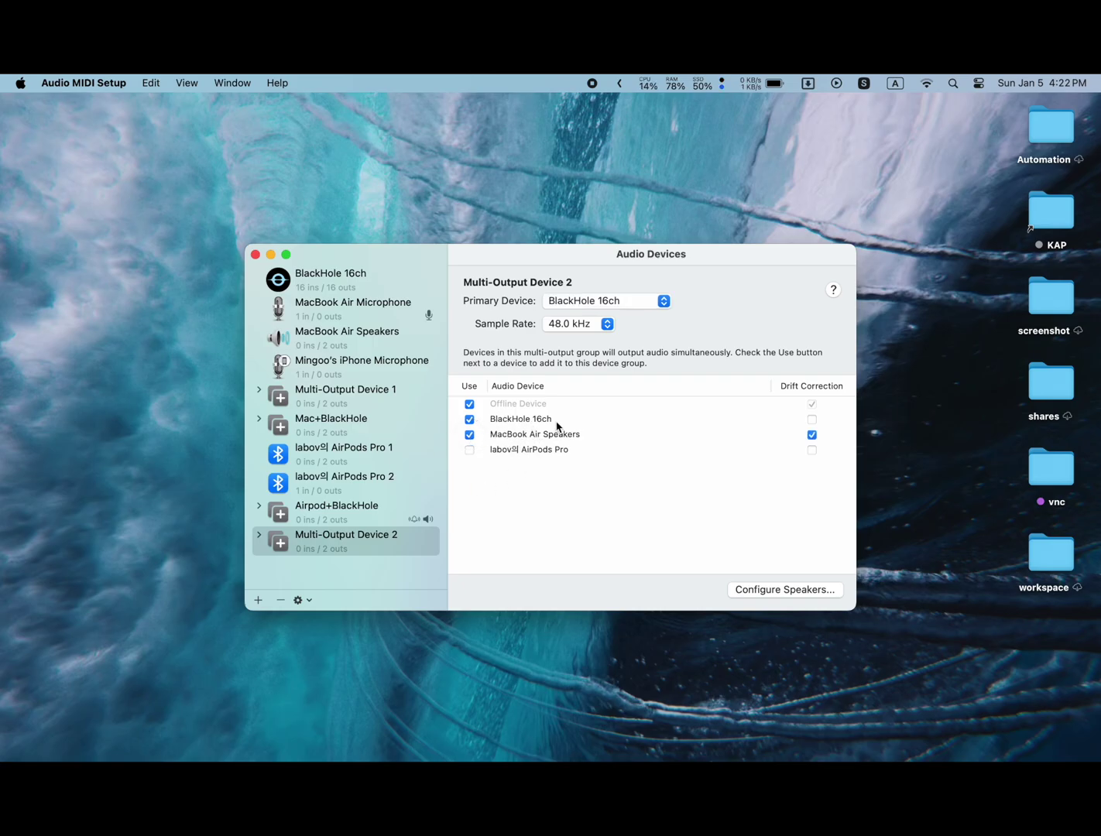
Check the sample rate setting of the new multi-output device for BlackHole 16ch and MacBook Air Speakers
left_click(523, 423)
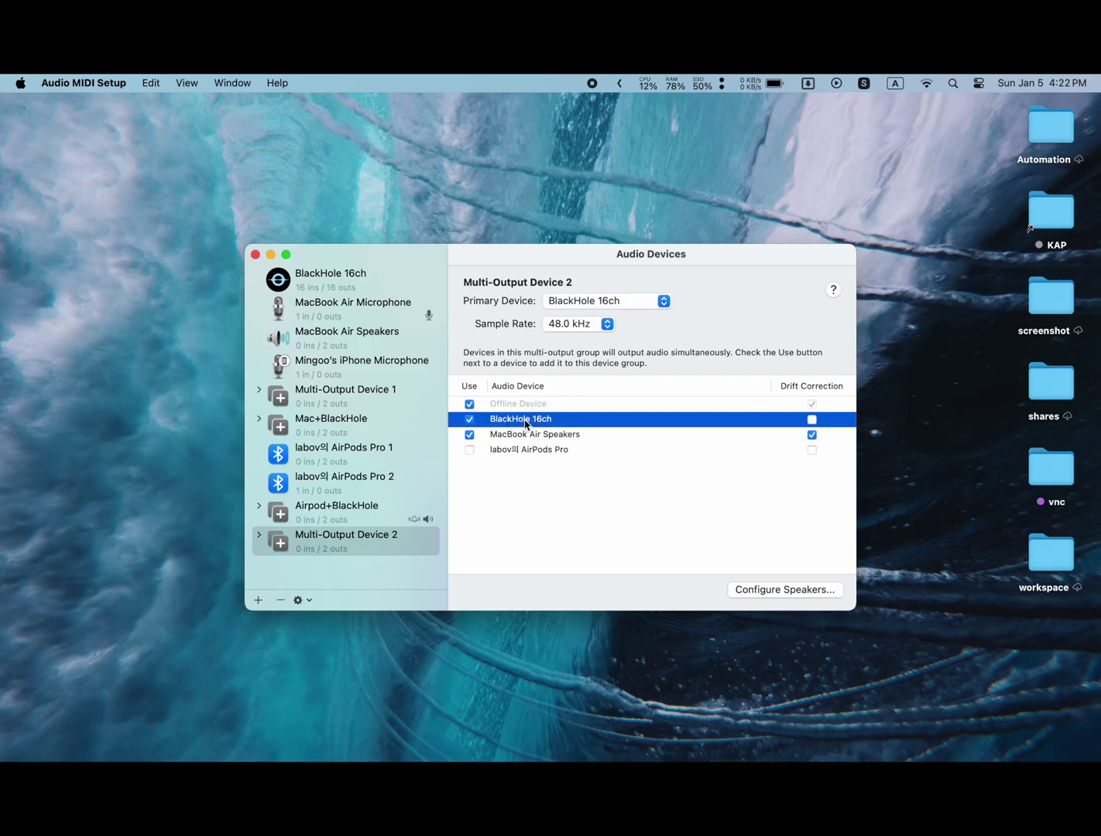
left_click(607, 323)
left_click(528, 434)
left_click(606, 325)
left_click(604, 325)
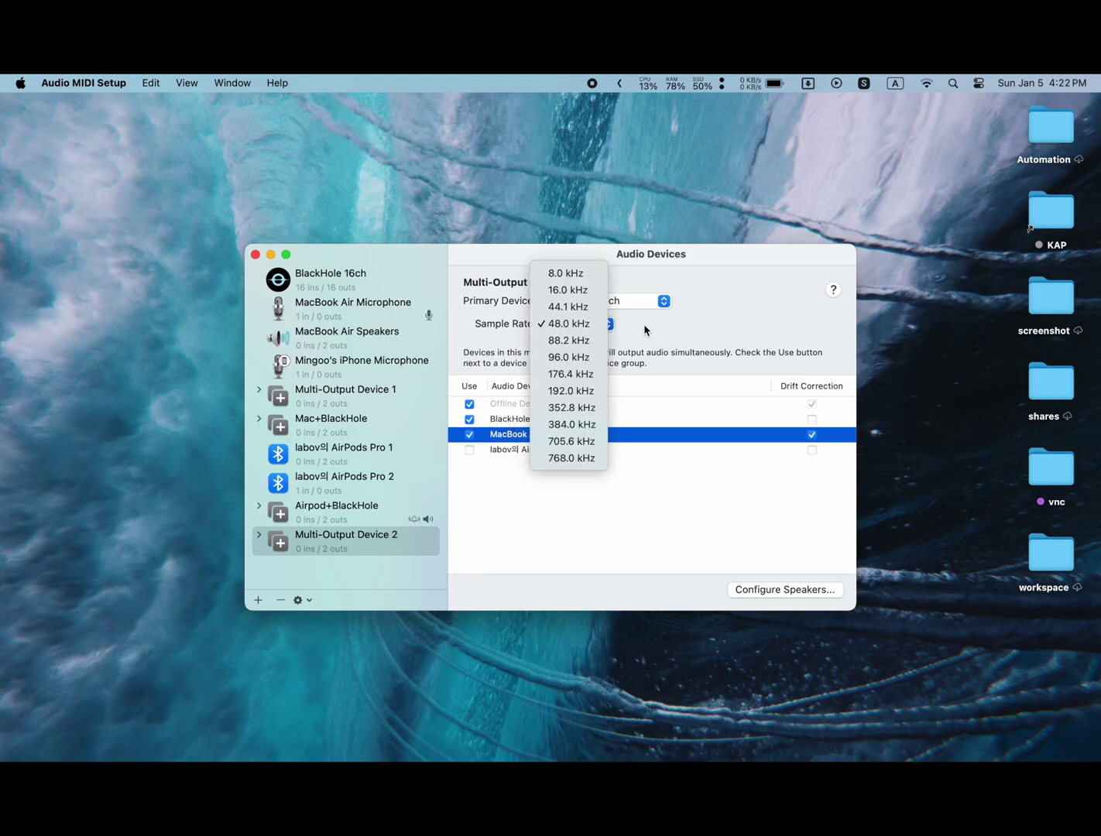
Rename the new multi-output device as Mac+BlackHole2
left_click(362, 540)
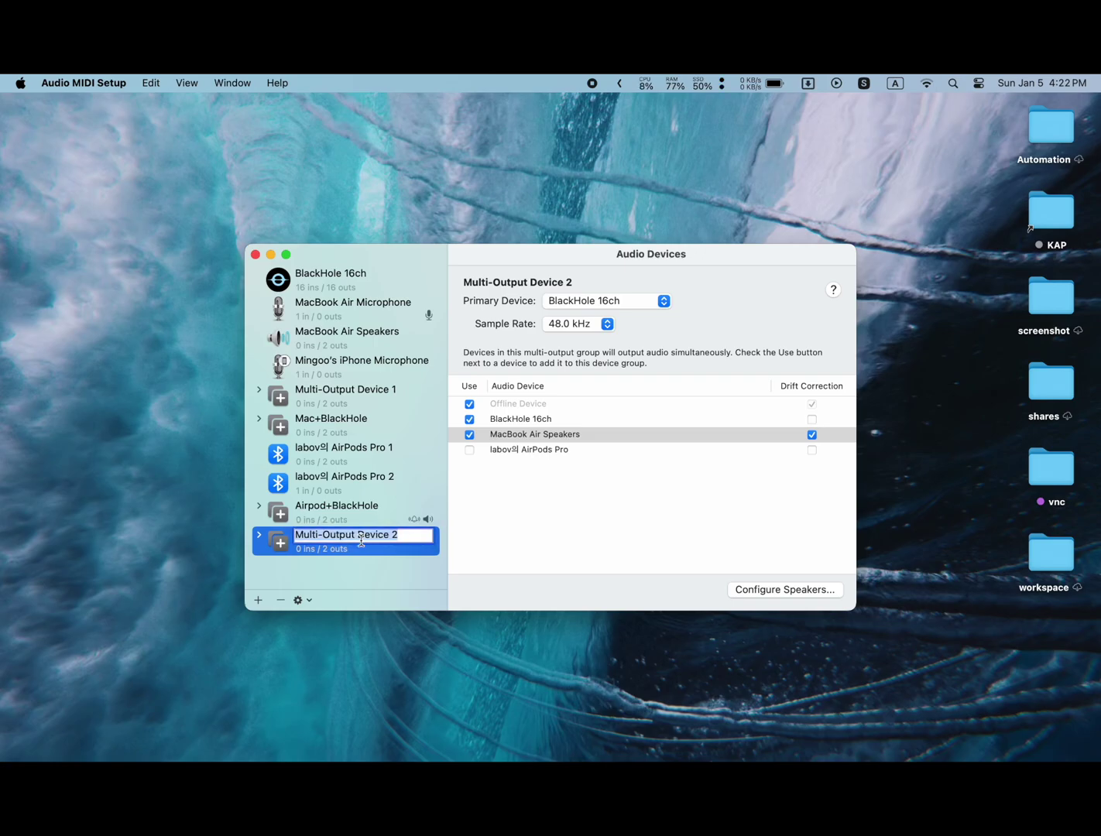
type("M")
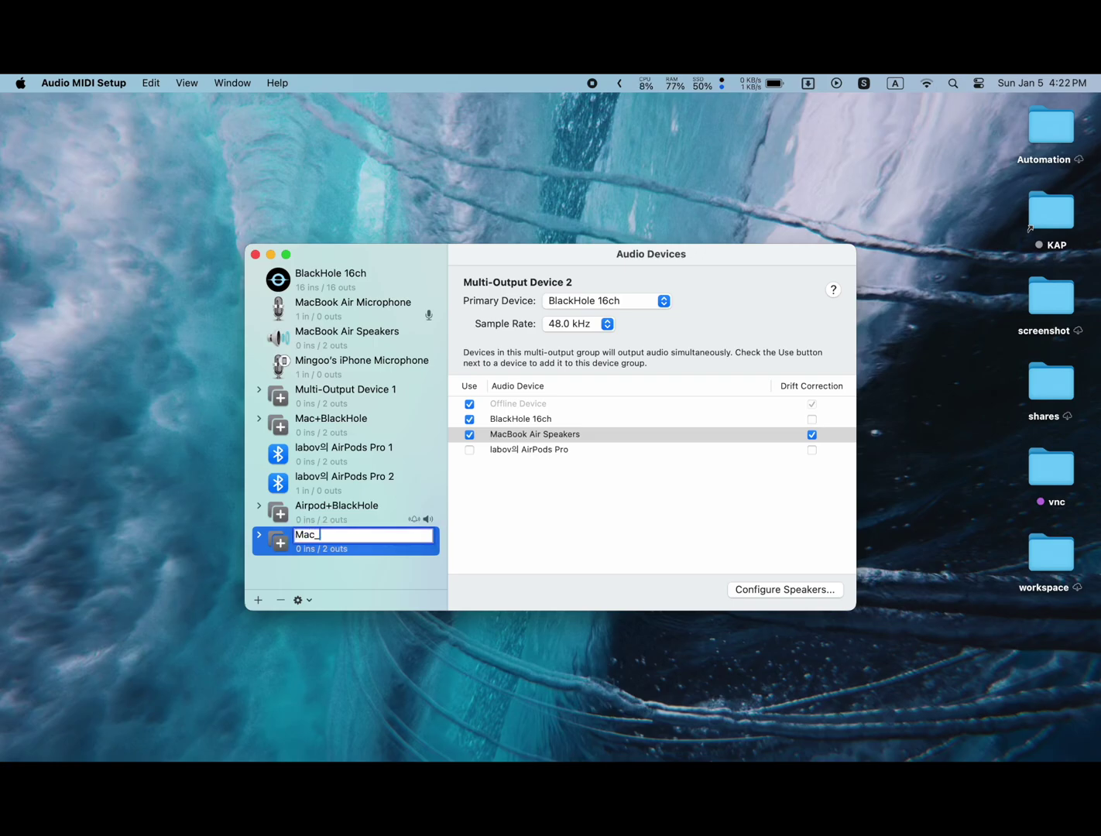
type("ac+Ba")
key("Return")
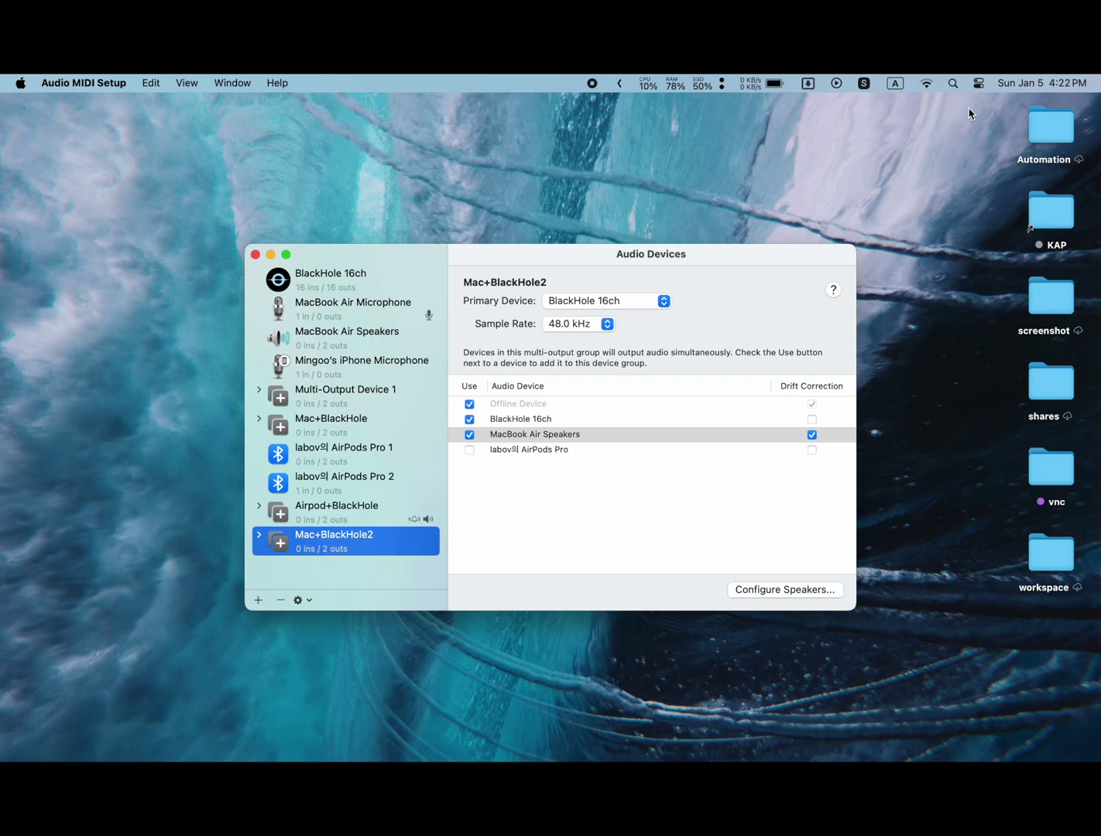
Examine the Mac's sound output choices and the configurations of the Mac+BlackHole and Airpod+BlackHole multi-output devices
left_click(978, 84)
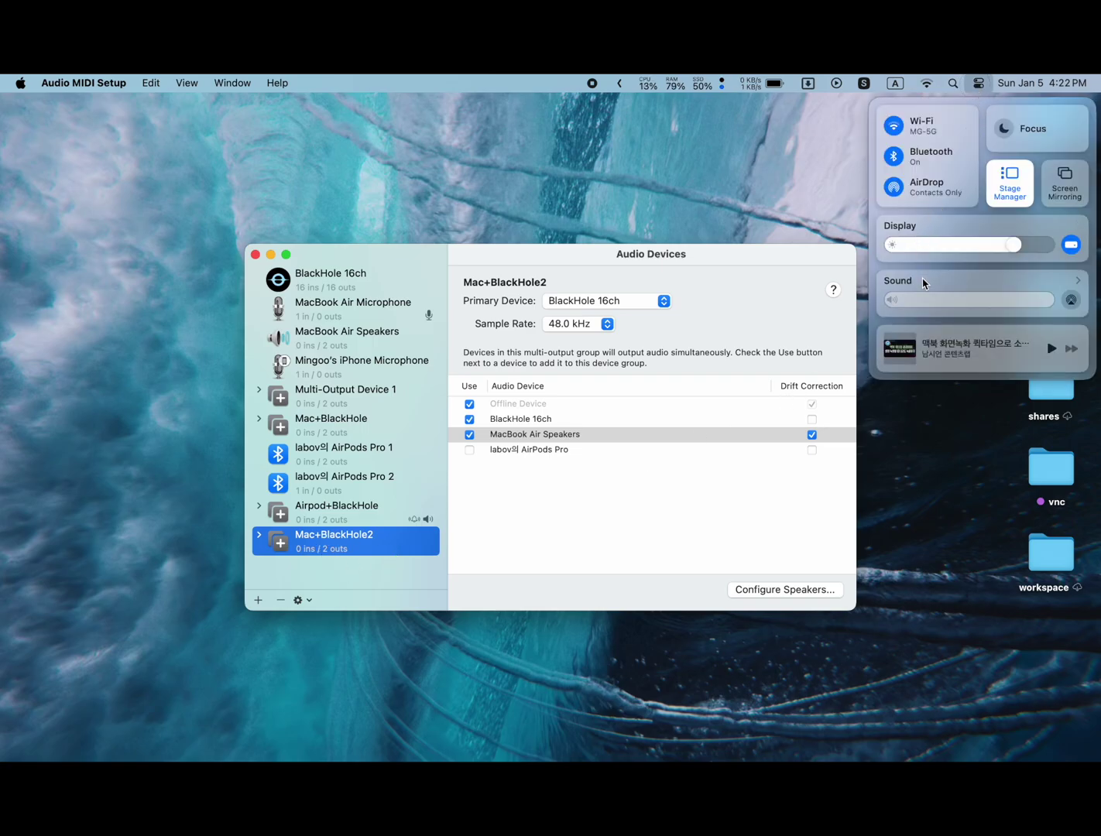
left_click(923, 284)
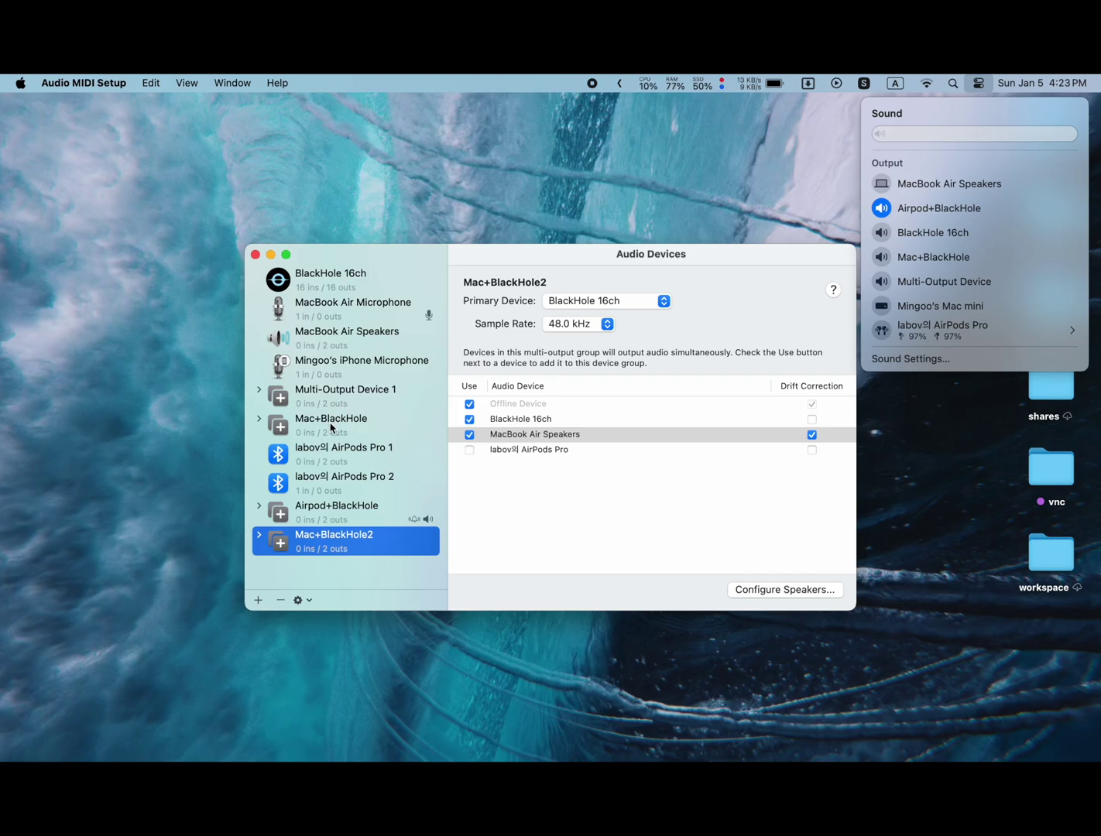
left_click(334, 426)
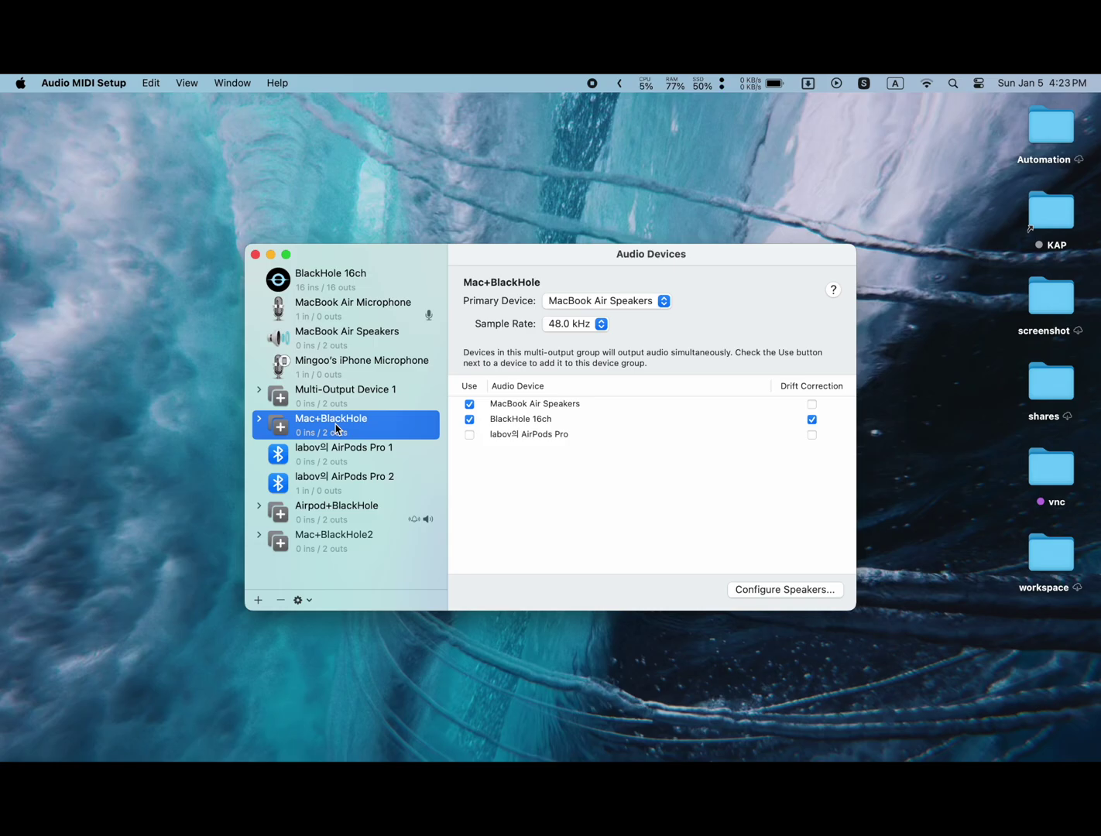
left_click(338, 515)
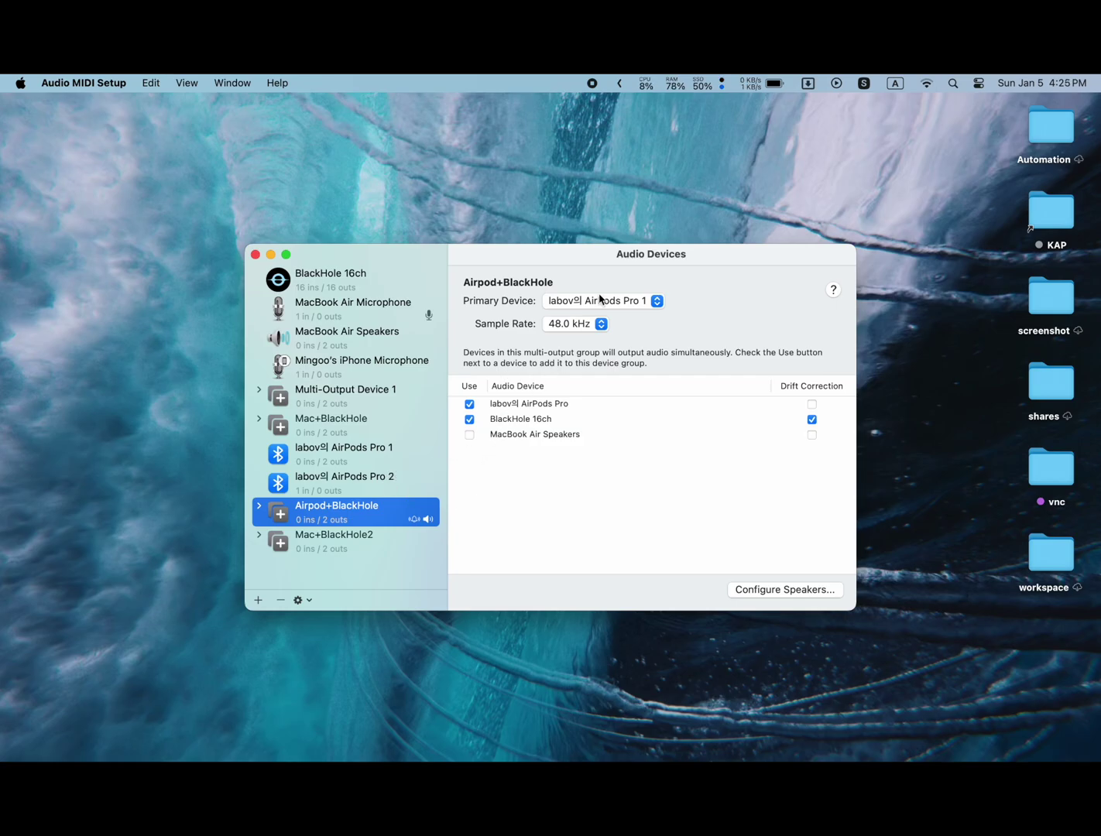
left_click(978, 88)
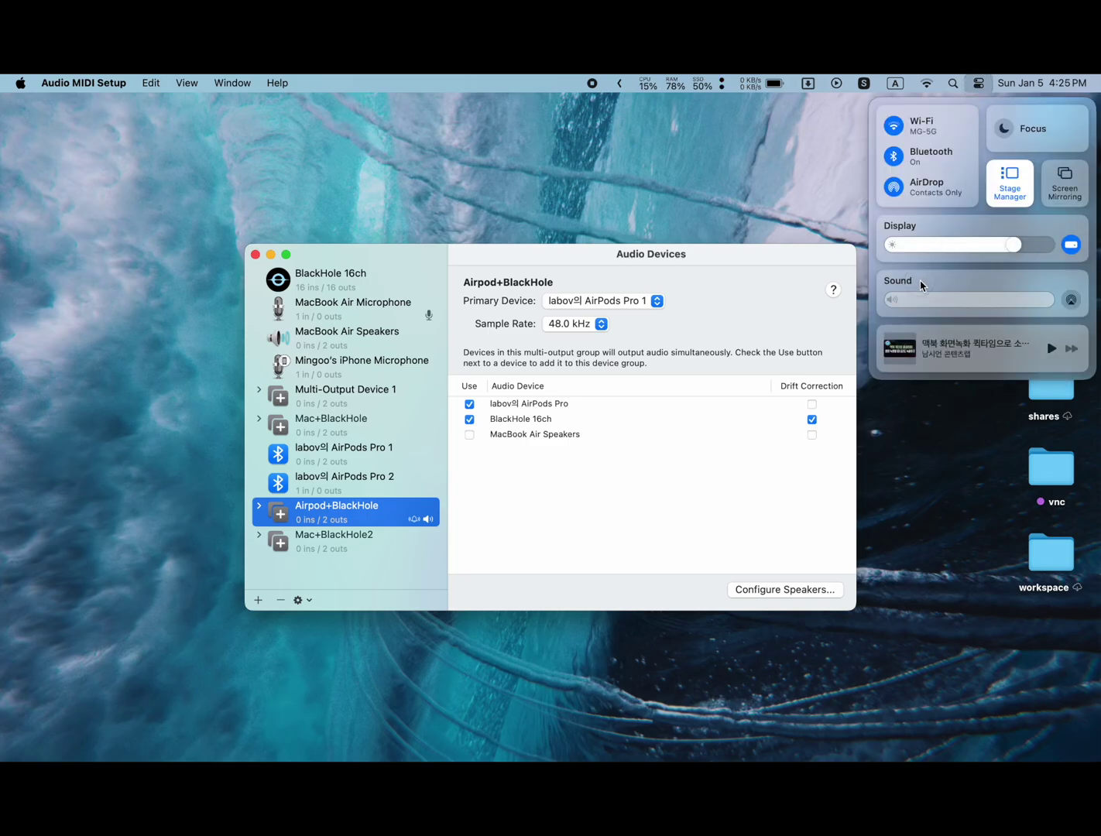
left_click(953, 275)
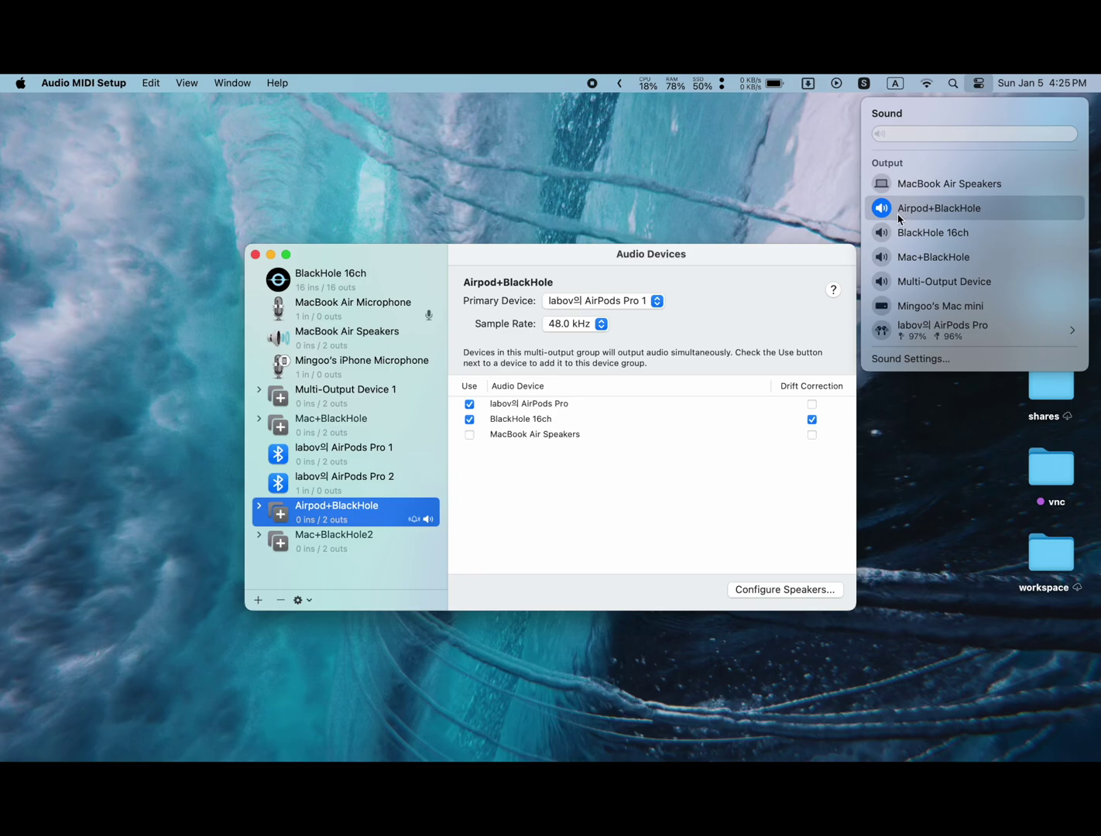
left_click(708, 196)
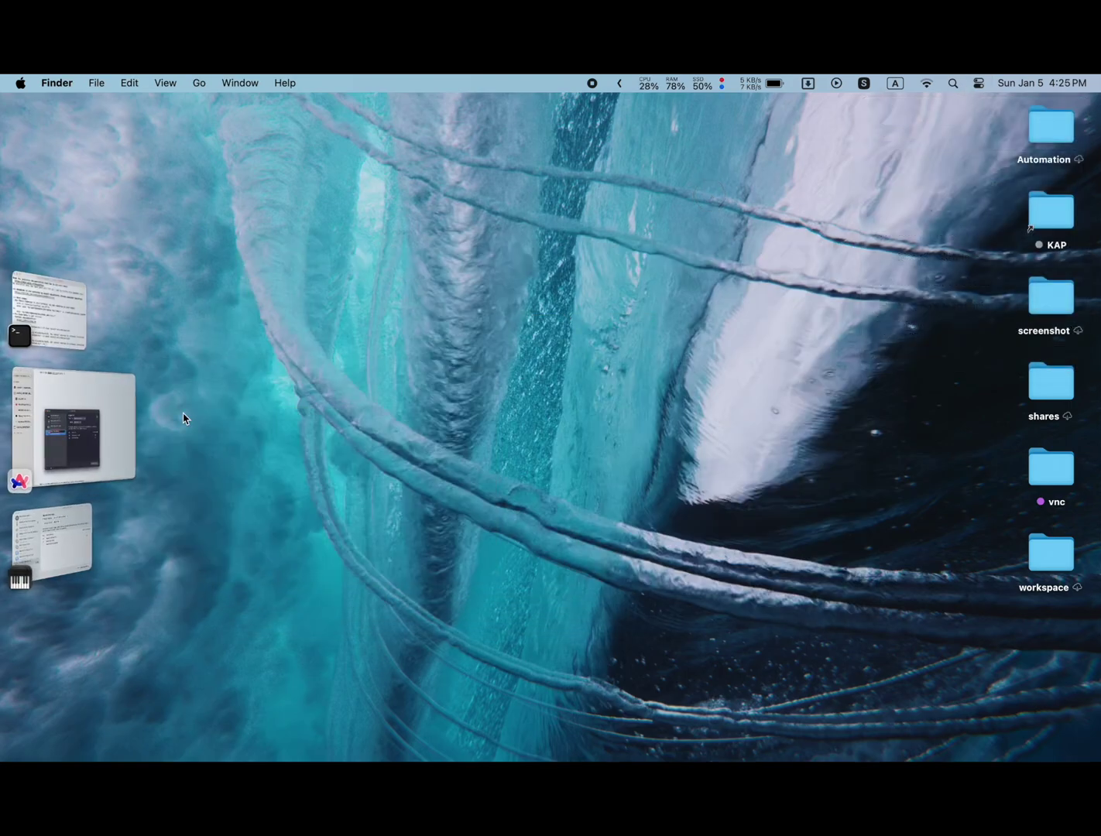
Switch to the Arc browser and bring up the macOS screen capture controls to examine the screen recording control
left_click(97, 424)
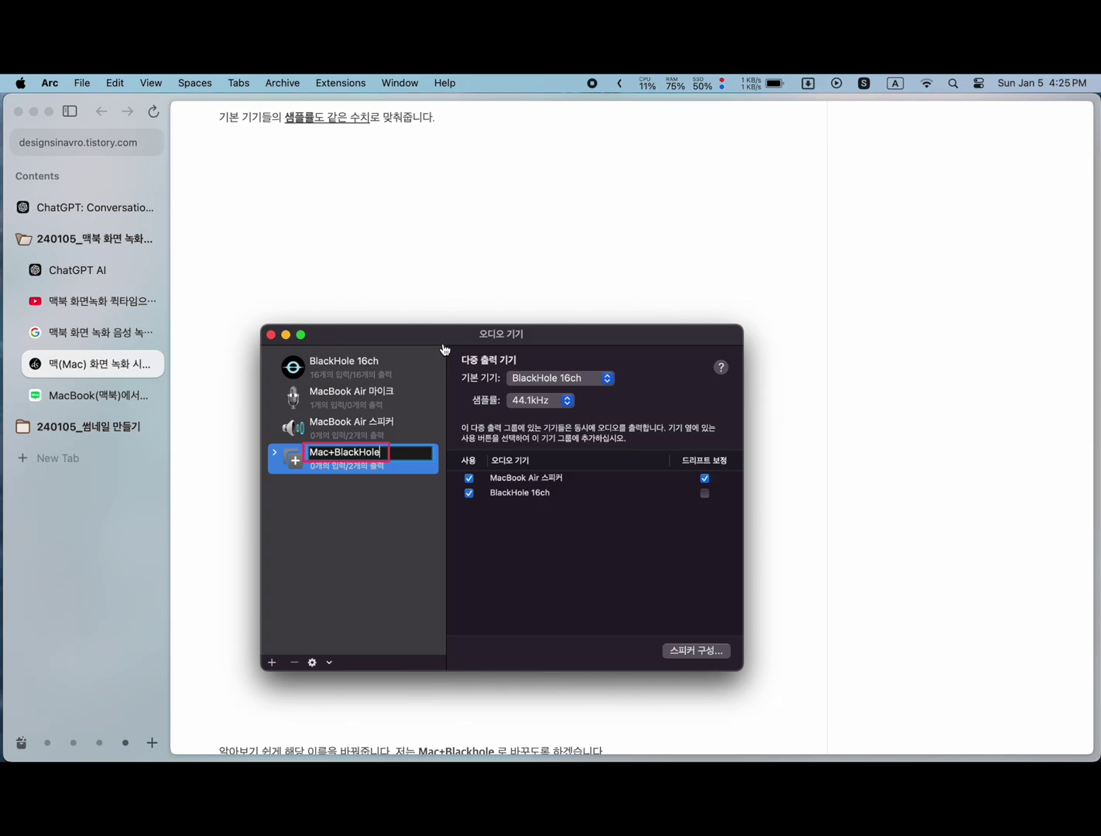
key("shift+super+5")
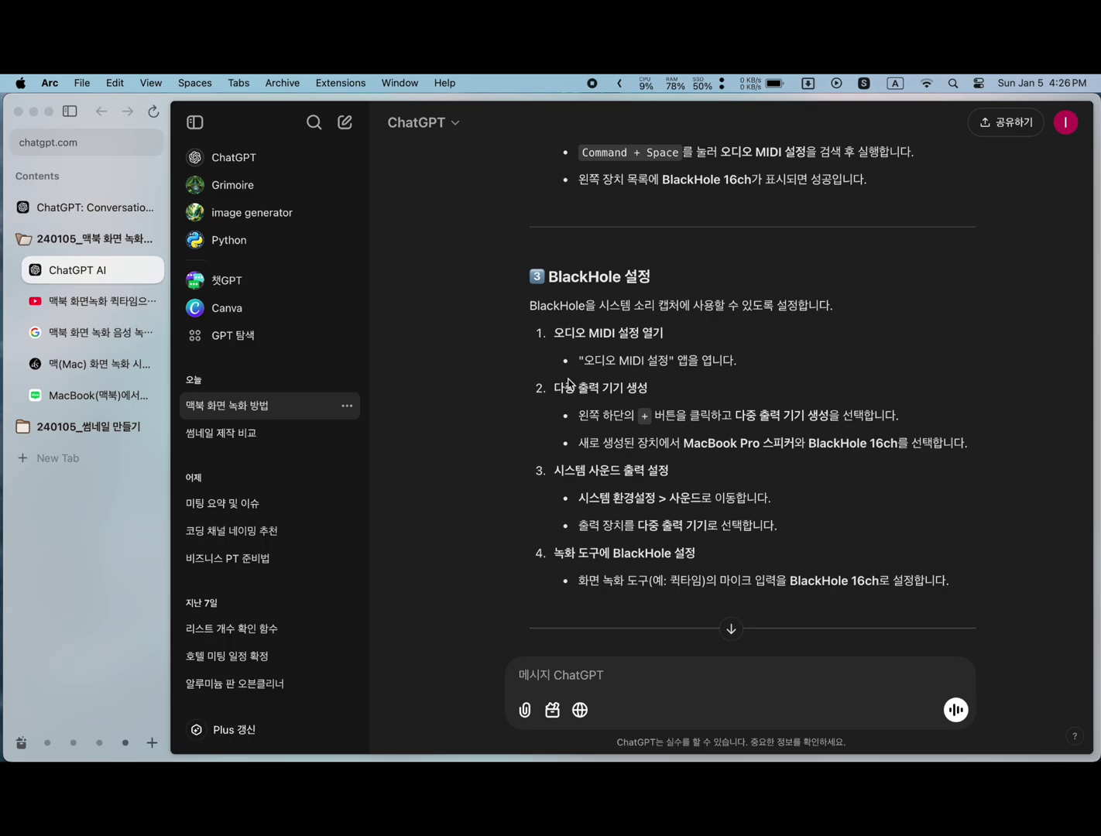
key("super+shift+5")
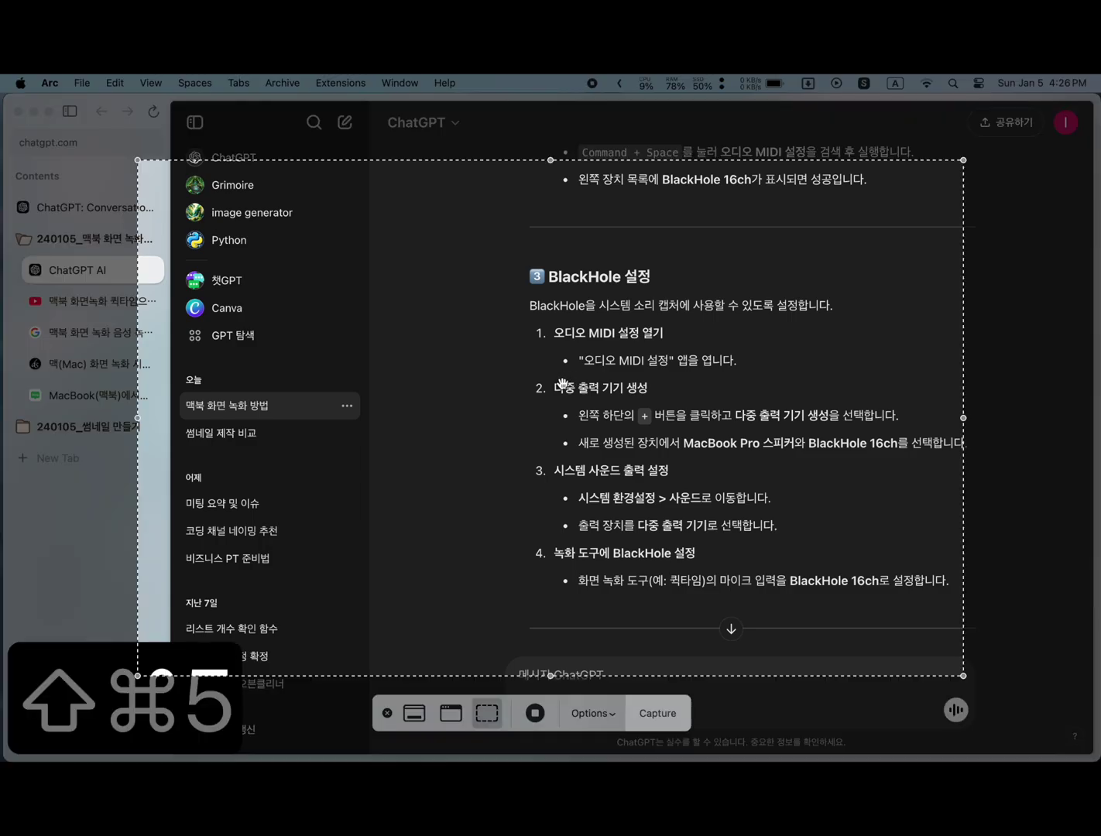
left_click(536, 713)
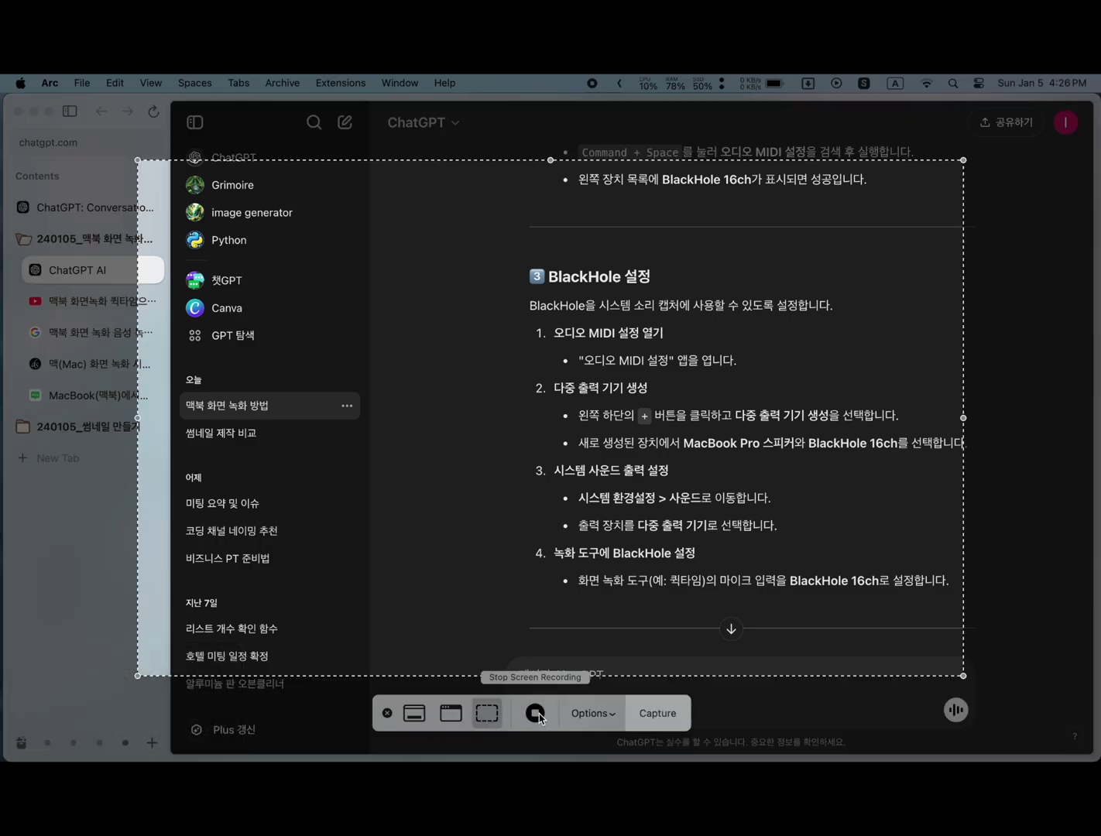